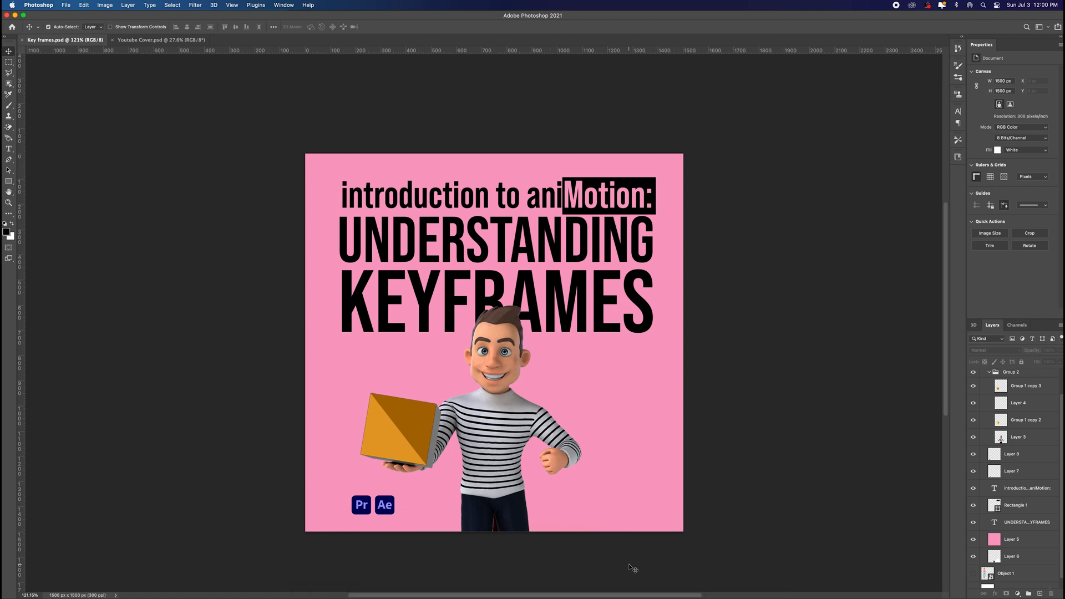
# Step: Switch to Premiere Pro and create a new project named Keyframes
pyautogui.click(605, 583)
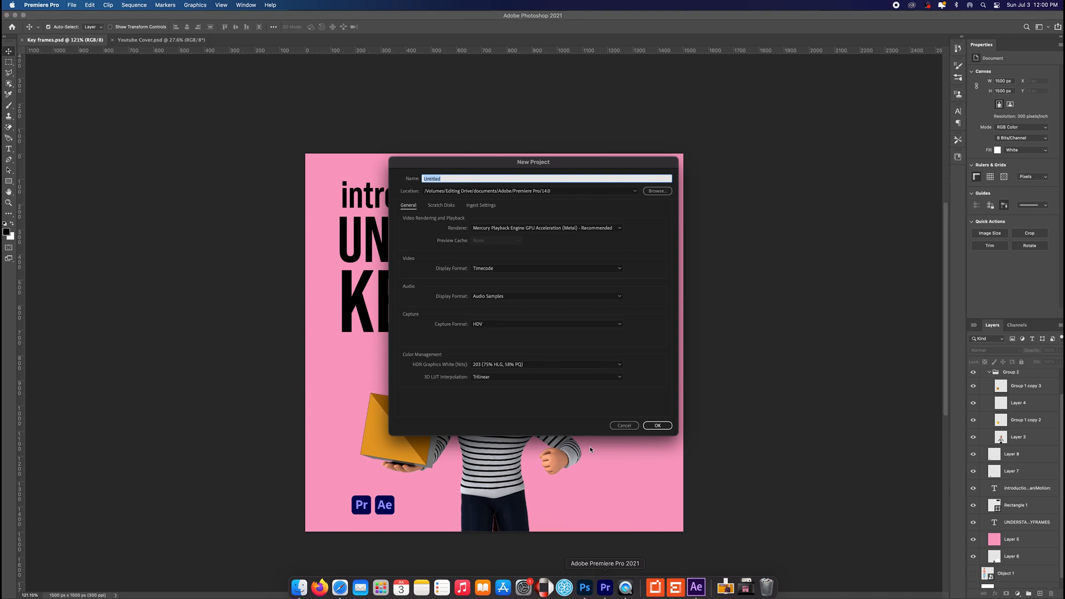
pyautogui.write('Keyframes')
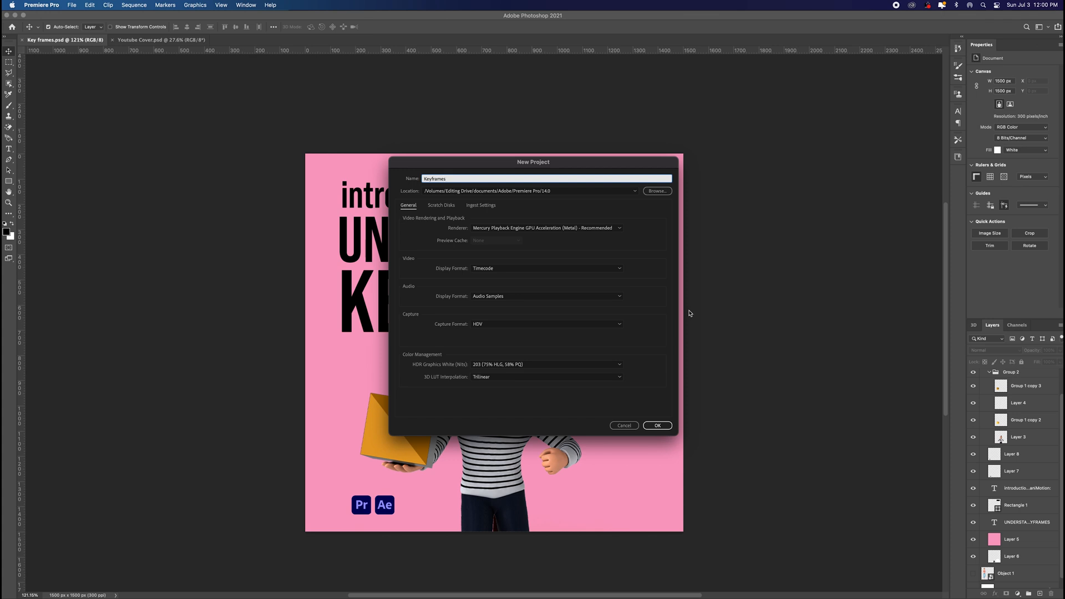
pyautogui.click(658, 425)
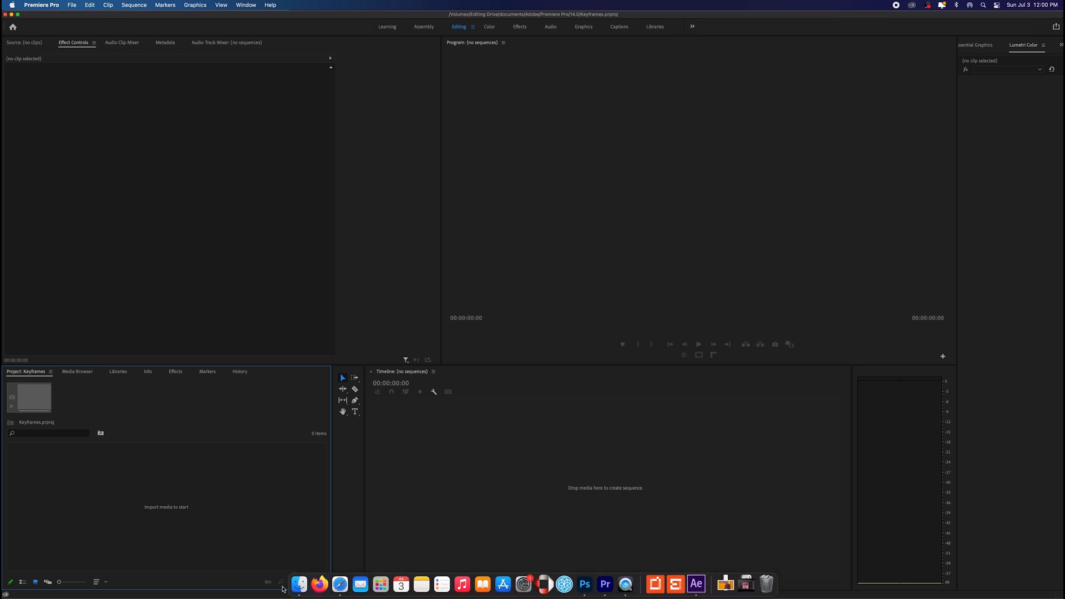
# Step: Import the image peter-obi-3.jpg from the Downloads folder into the project
pyautogui.click(300, 584)
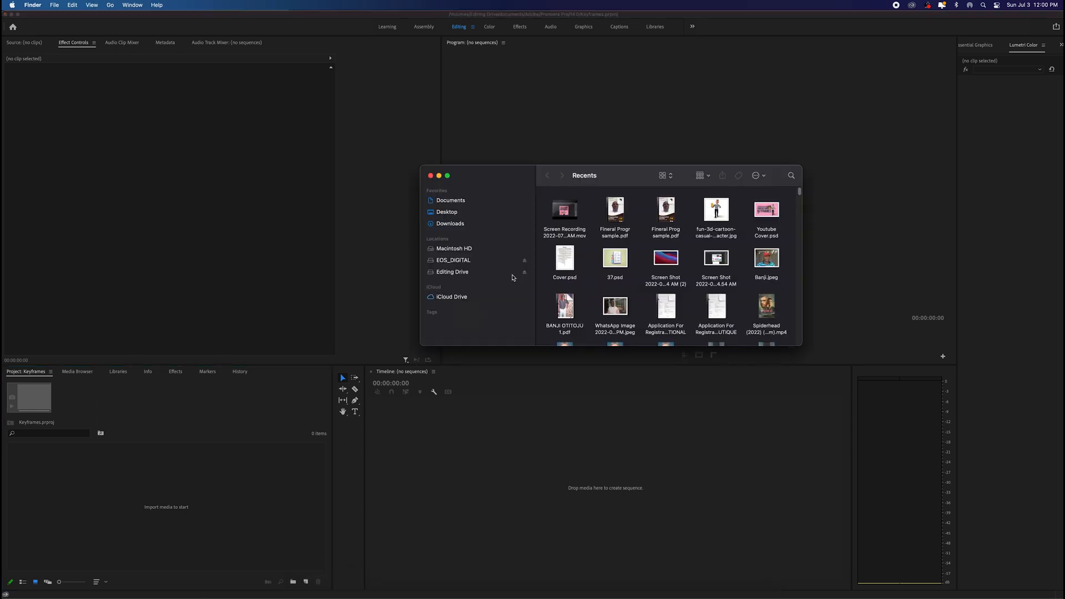
pyautogui.click(448, 223)
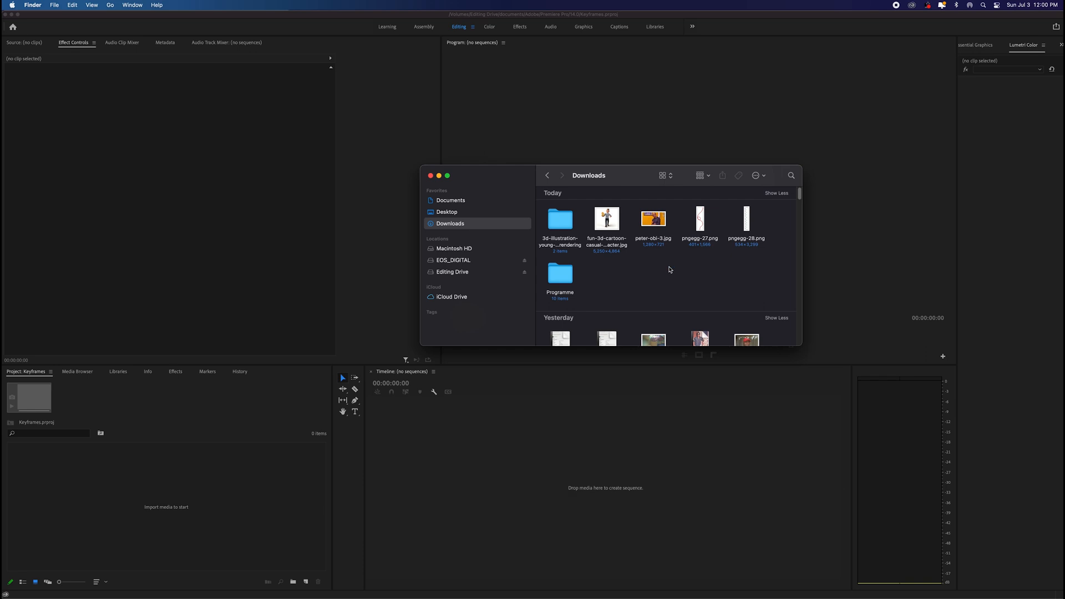
pyautogui.moveTo(659, 221); pyautogui.dragTo(226, 501)
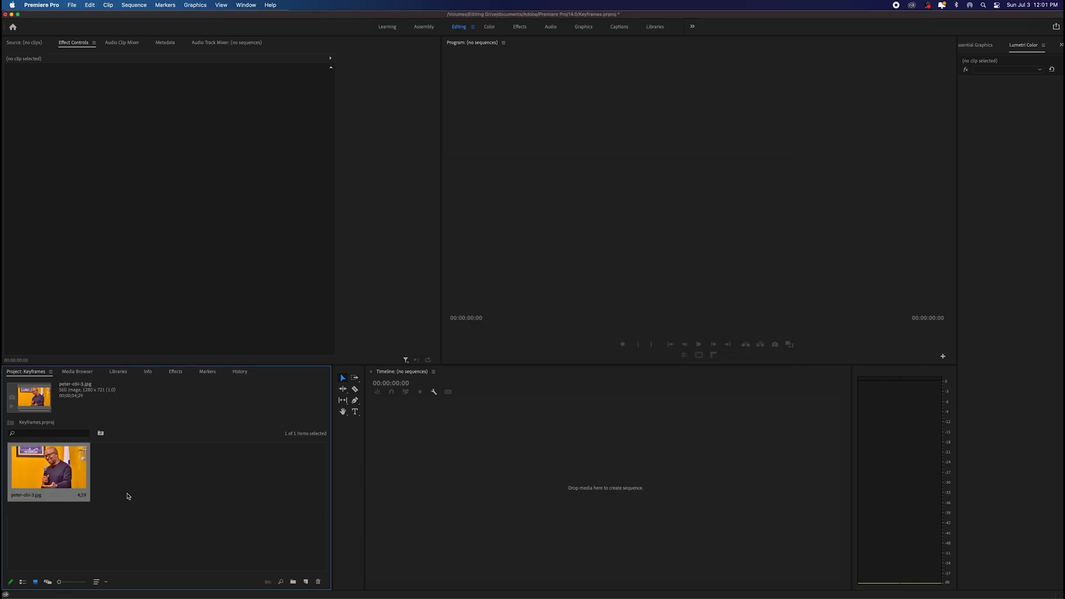
# Step: Create a new sequence from the imported image and extend its clip in the timeline to 00;00;57;15
pyautogui.rightClick(49, 475)
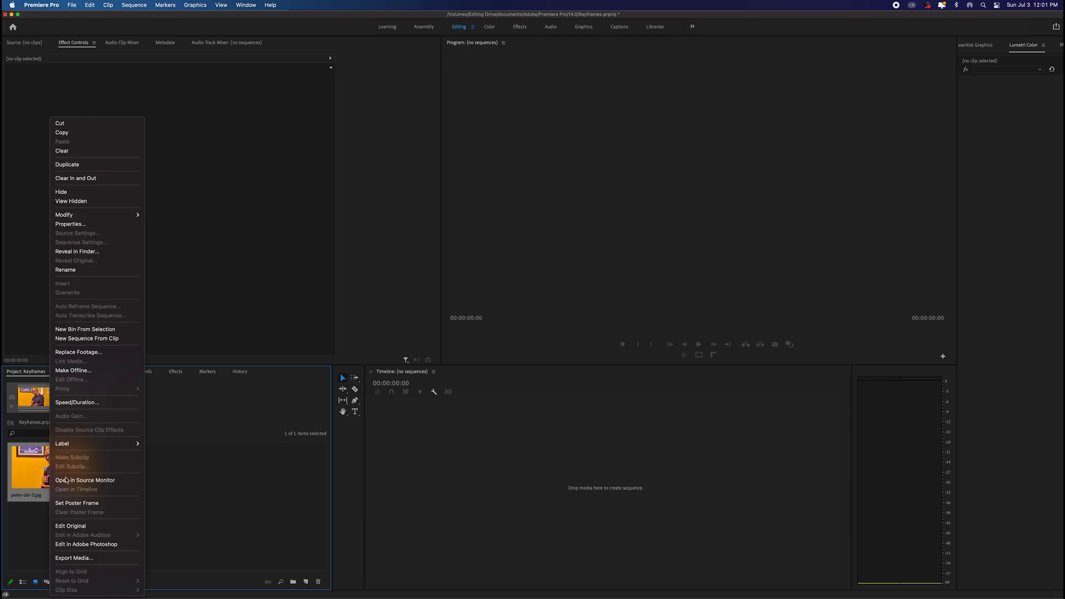
pyautogui.rightClick(57, 475)
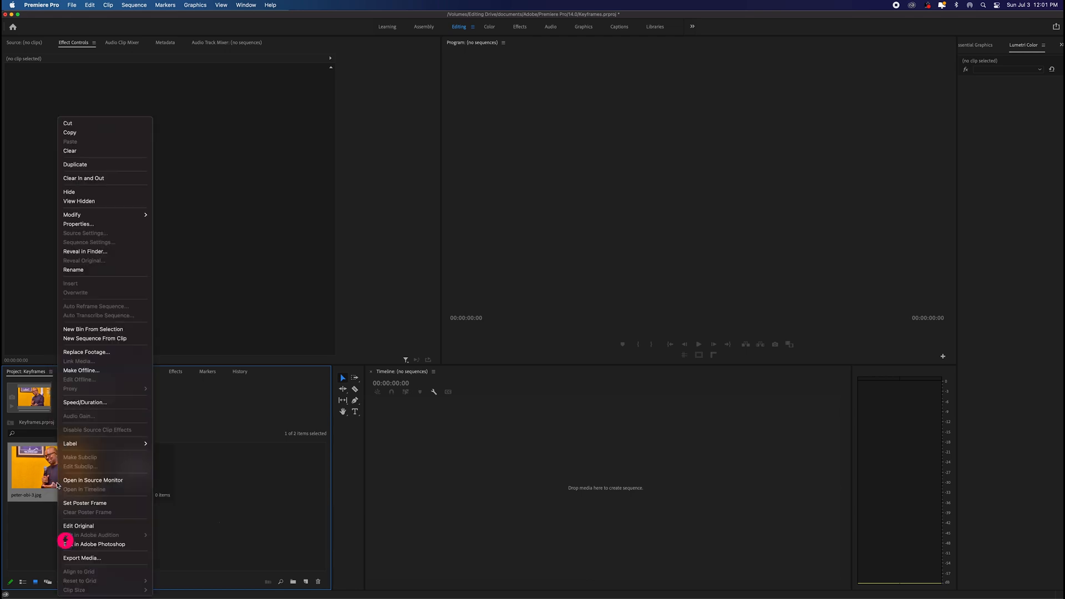
pyautogui.click(97, 340)
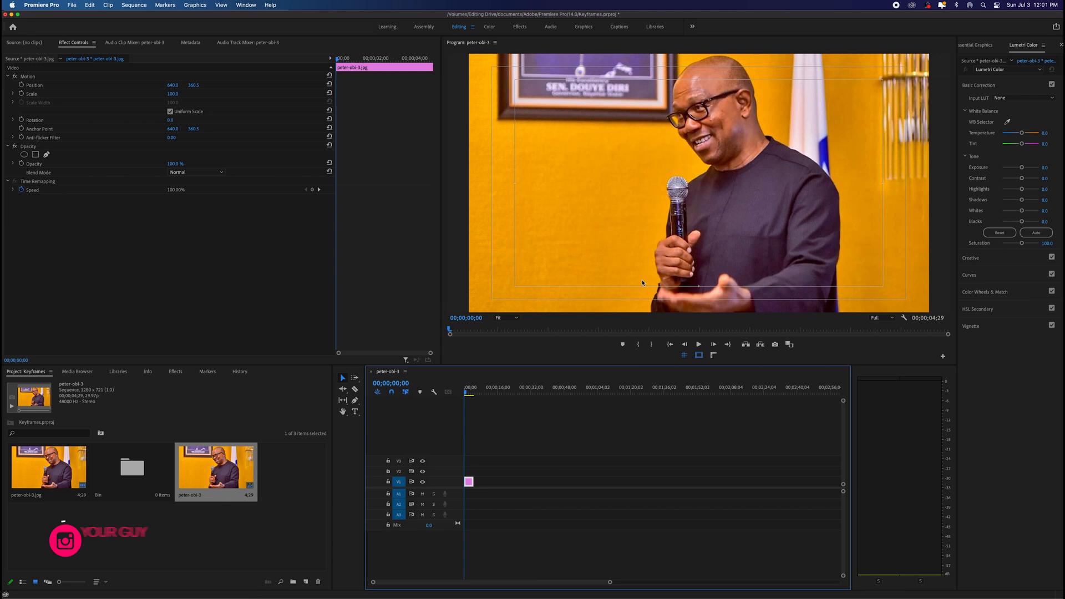
pyautogui.moveTo(474, 483); pyautogui.dragTo(582, 482)
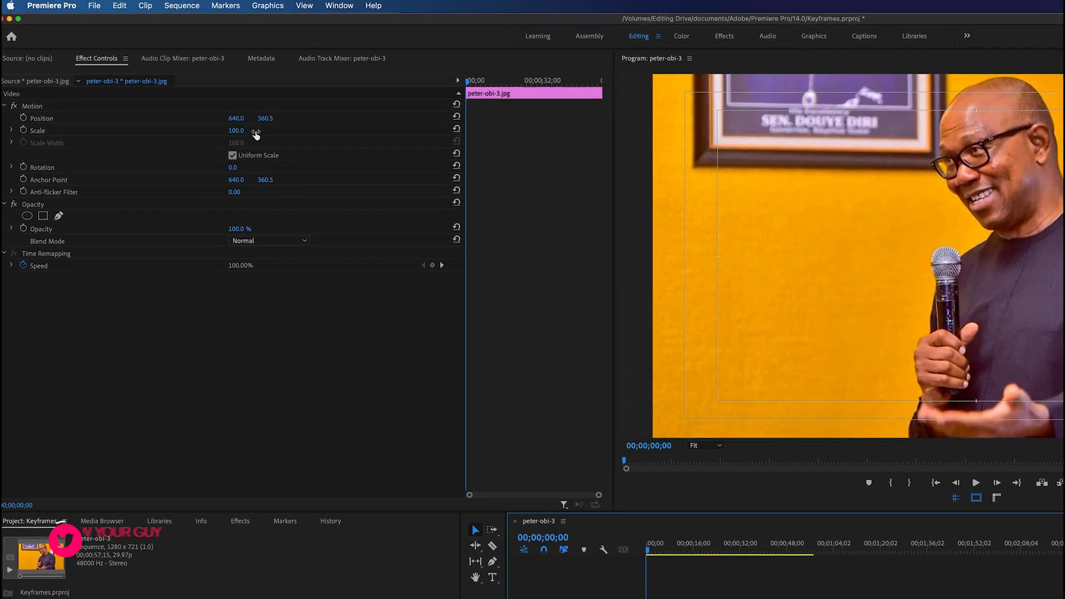
# Step: Set the scale of the image clip to 80
pyautogui.moveTo(256, 135); pyautogui.dragTo(224, 142)
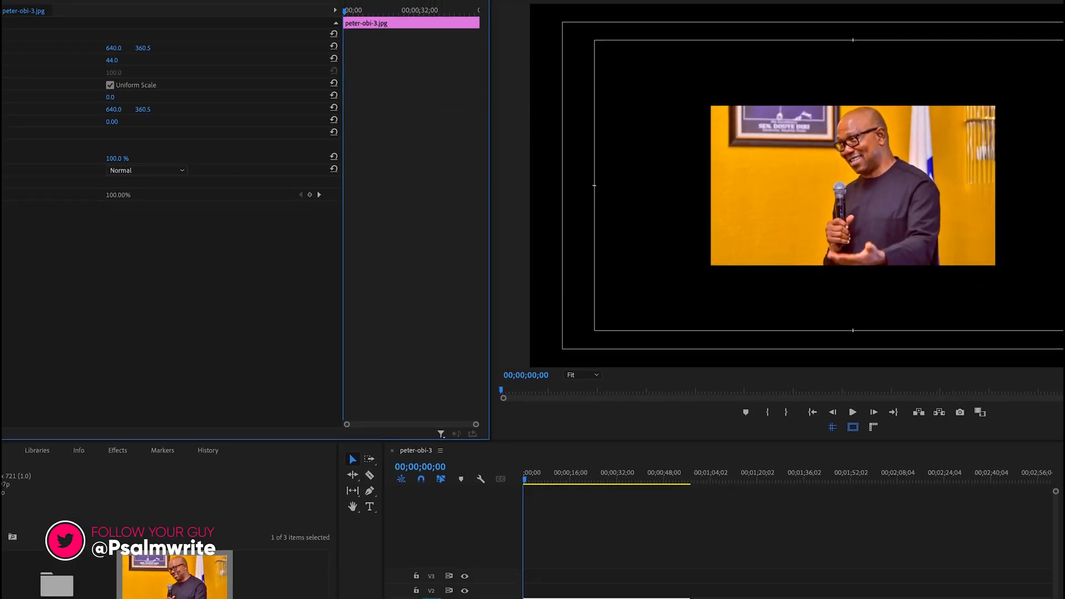
pyautogui.moveTo(112, 60); pyautogui.dragTo(135, 59)
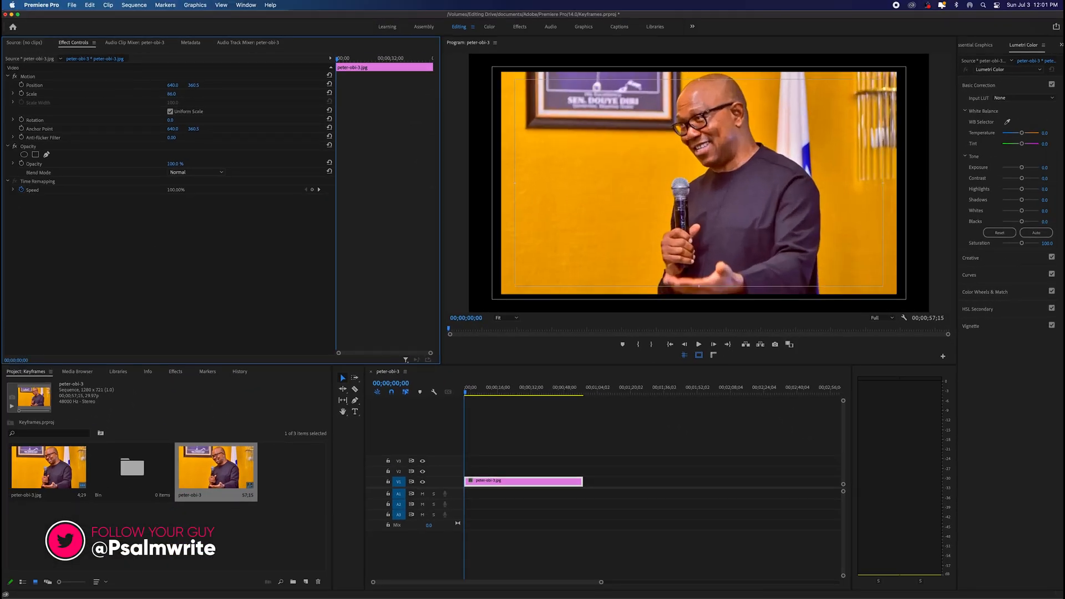
pyautogui.moveTo(164, 94)
pyautogui.mouseDown()
pyautogui.moveTo(138, 94)
pyautogui.moveTo(188, 93)
pyautogui.moveTo(134, 93)
pyautogui.moveTo(188, 93)
pyautogui.moveTo(121, 94)
pyautogui.moveTo(176, 94)
pyautogui.mouseUp()
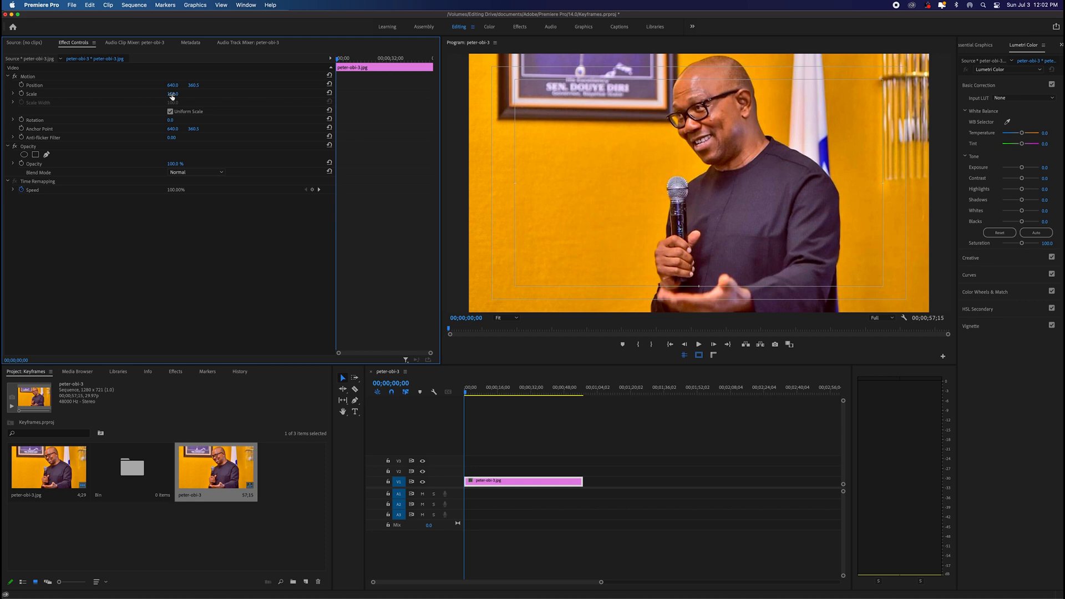
pyautogui.moveTo(172, 95); pyautogui.dragTo(191, 114)
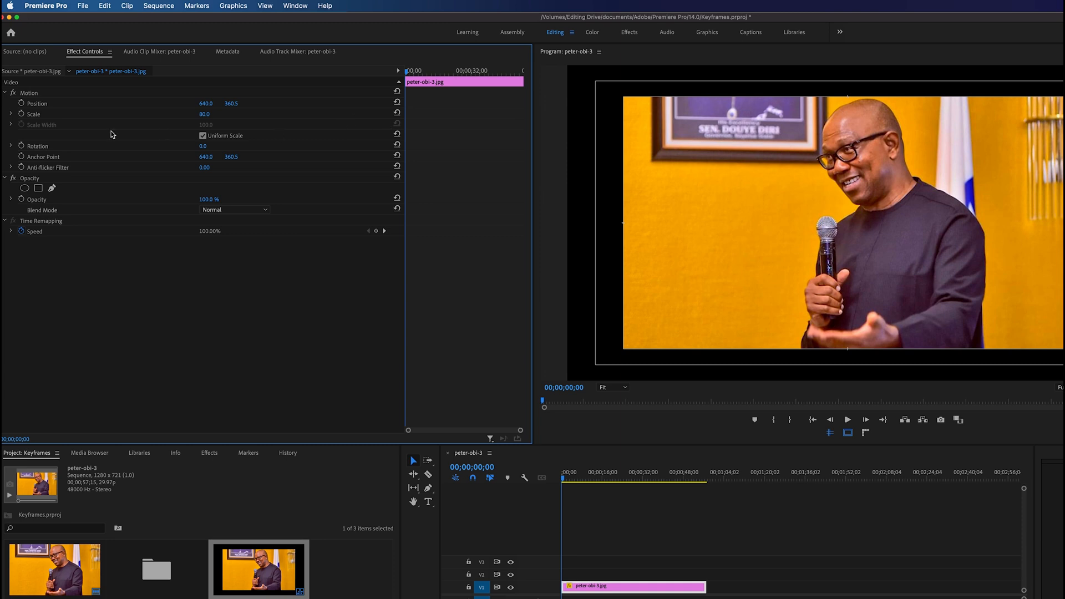
# Step: Turn on scale keyframing for the clip and keep the first keyframe at the clip's start
pyautogui.click(22, 115)
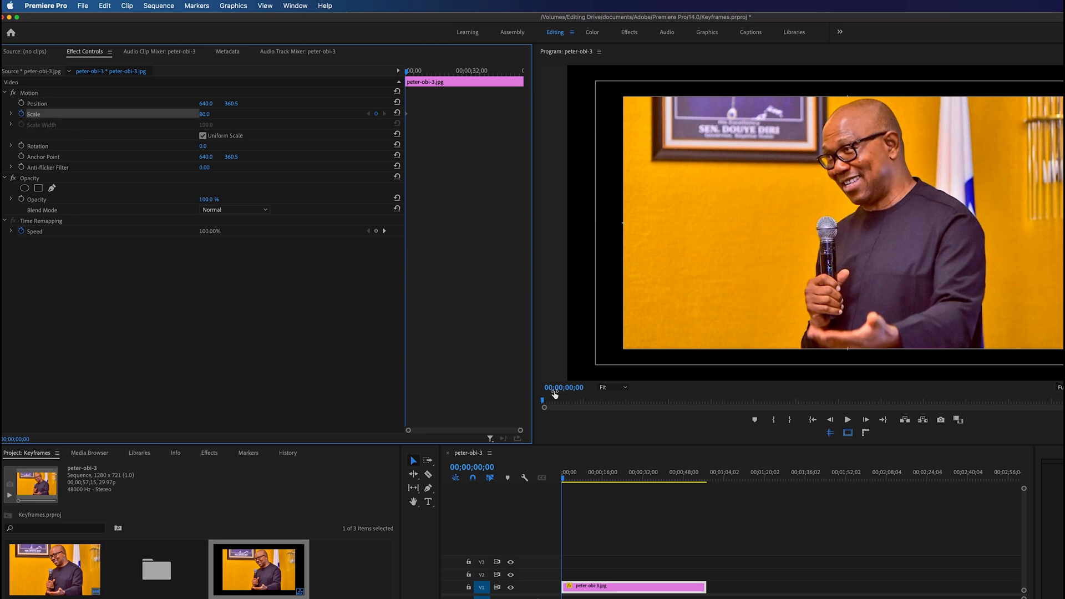
pyautogui.moveTo(521, 432)
pyautogui.mouseDown()
pyautogui.moveTo(434, 431)
pyautogui.moveTo(503, 432)
pyautogui.mouseUp()
pyautogui.click(408, 116)
pyautogui.moveTo(407, 115); pyautogui.dragTo(414, 115)
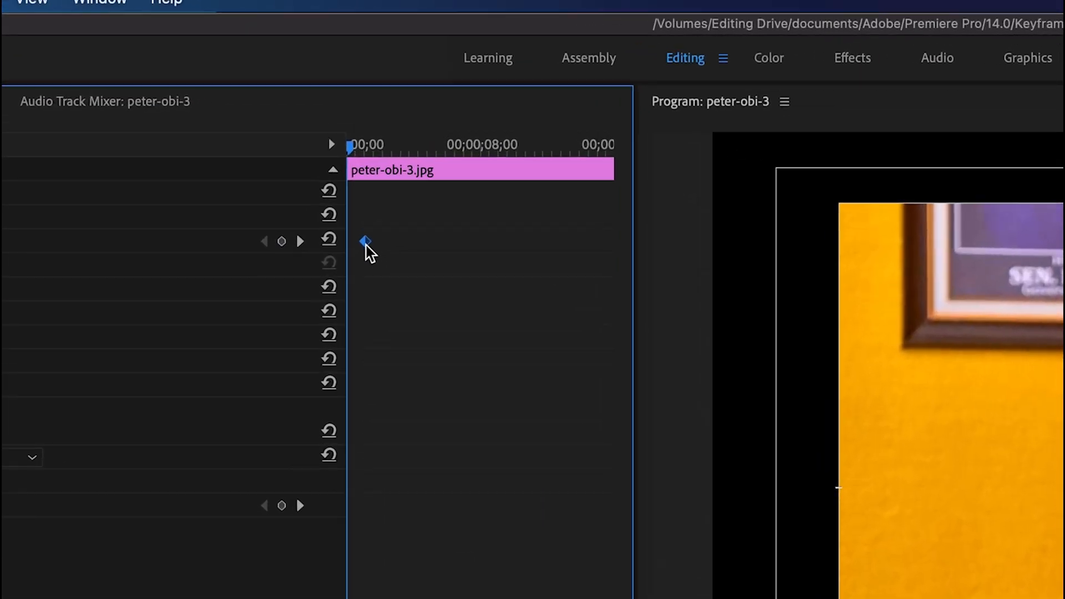
pyautogui.moveTo(366, 244); pyautogui.dragTo(354, 245)
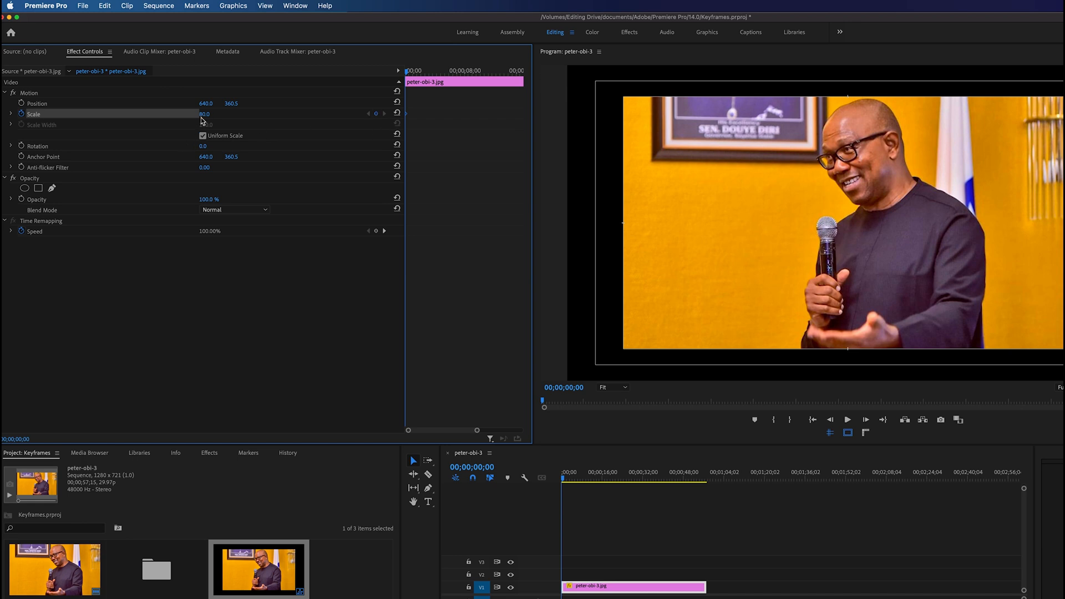
# Step: Add a second scale keyframe with a value of 100 at 00;00;04;13
pyautogui.moveTo(407, 75); pyautogui.dragTo(439, 73)
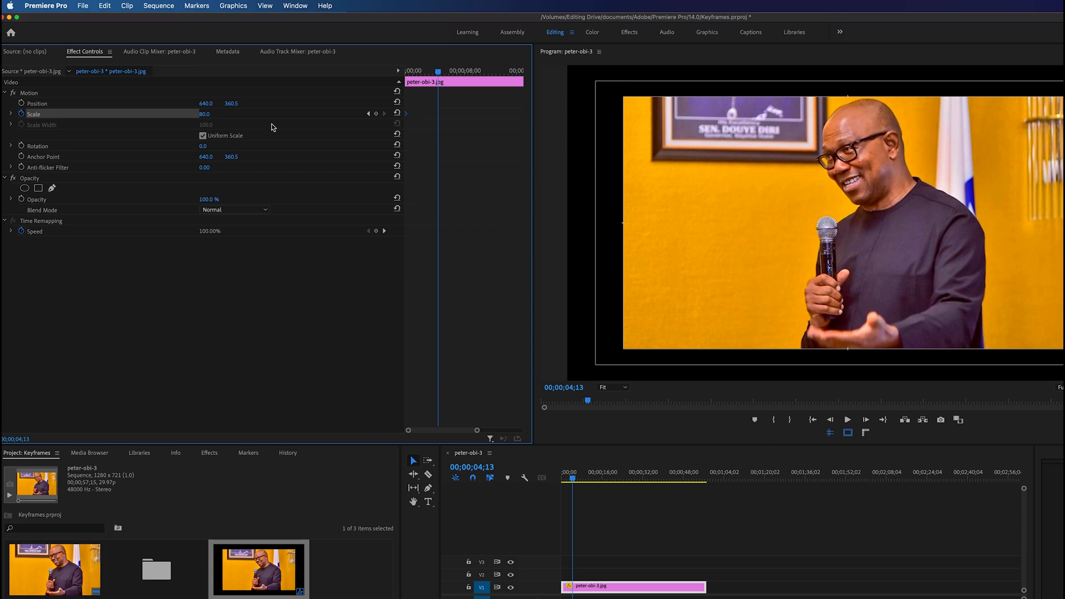
pyautogui.moveTo(204, 114); pyautogui.dragTo(214, 114)
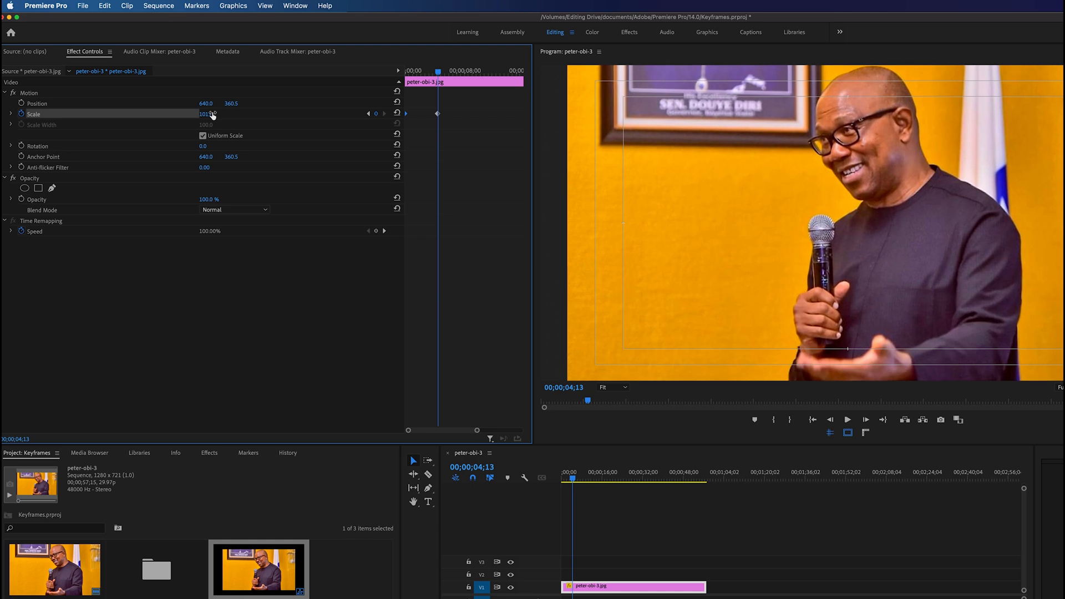
pyautogui.click(214, 114)
pyautogui.write('10')
pyautogui.press('Return')
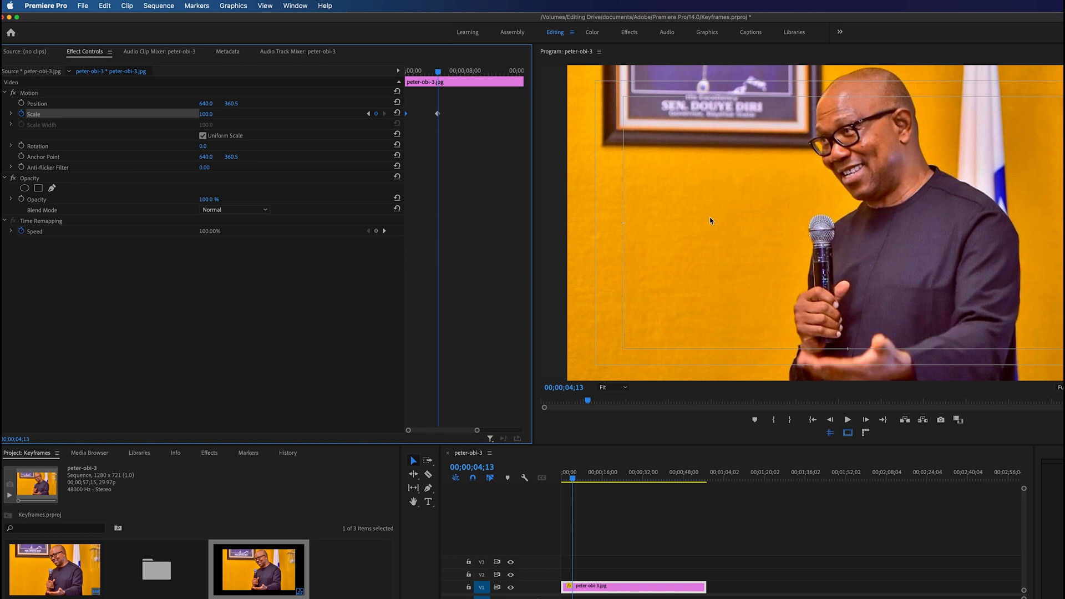
# Step: Play the clip from the start twice to preview the scale animation
pyautogui.moveTo(440, 72); pyautogui.dragTo(236, 93)
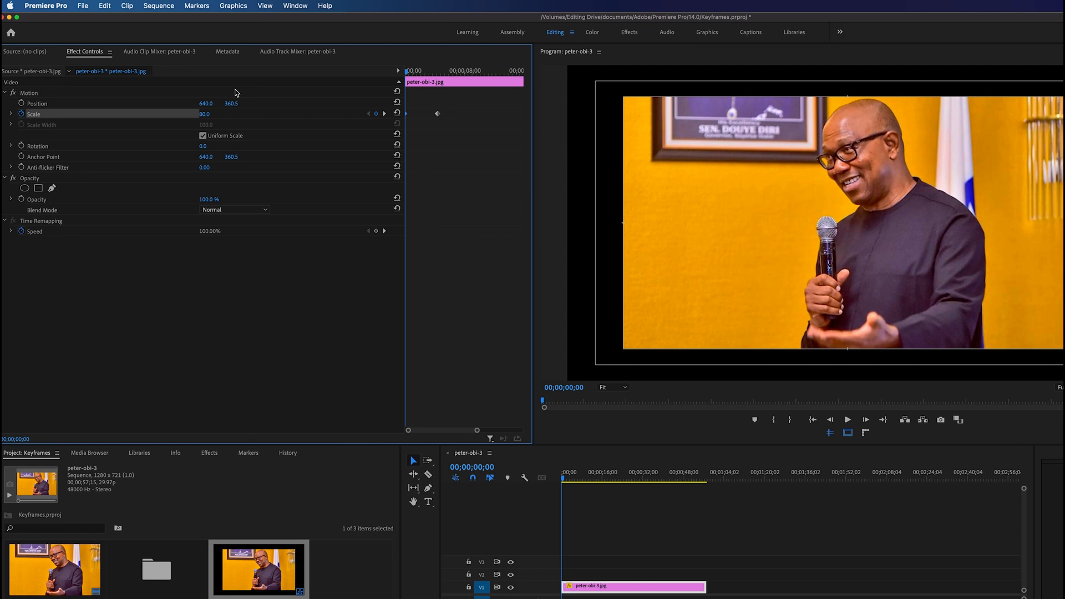
pyautogui.press('space')
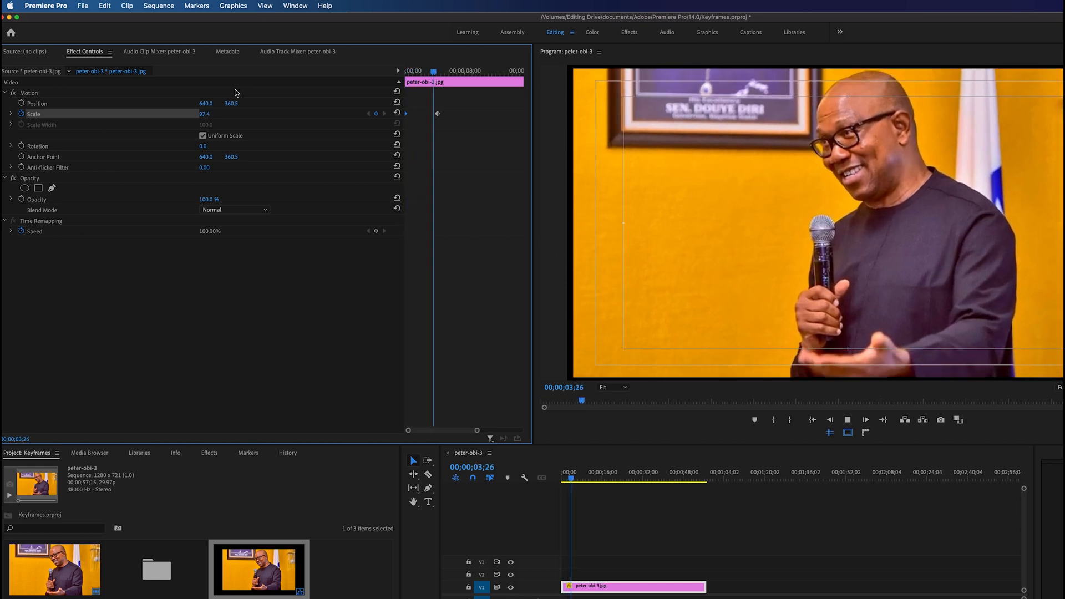
pyautogui.press('space')
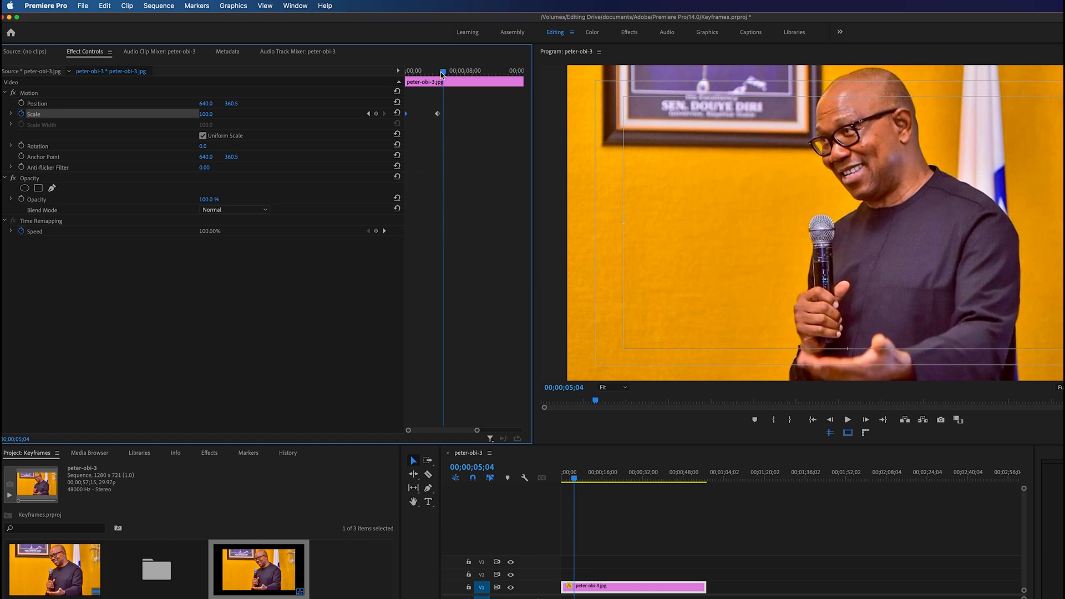
pyautogui.moveTo(444, 73); pyautogui.dragTo(397, 85)
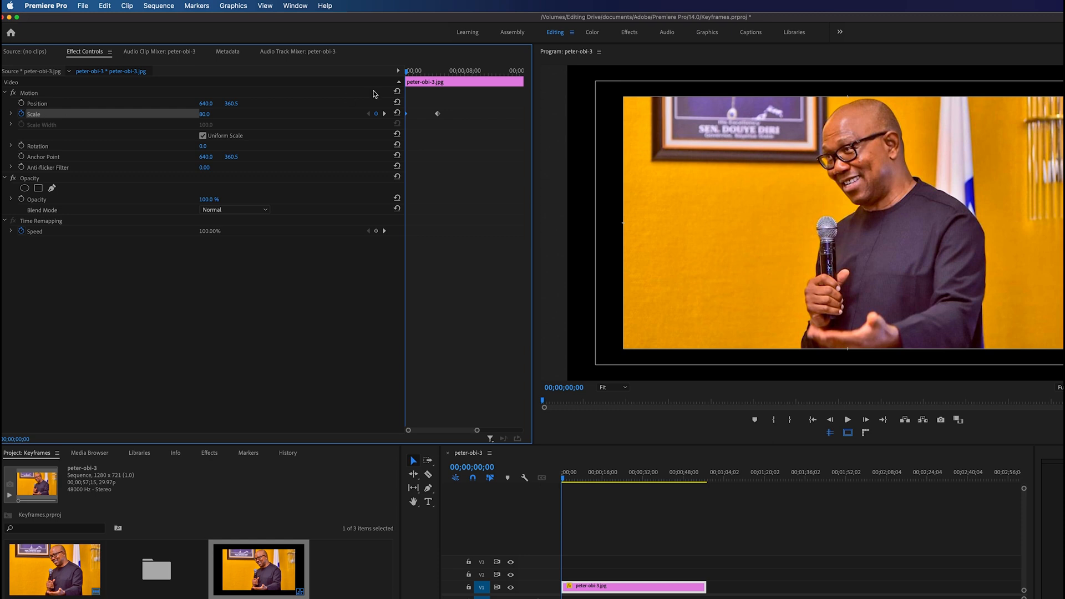
pyautogui.press('space')
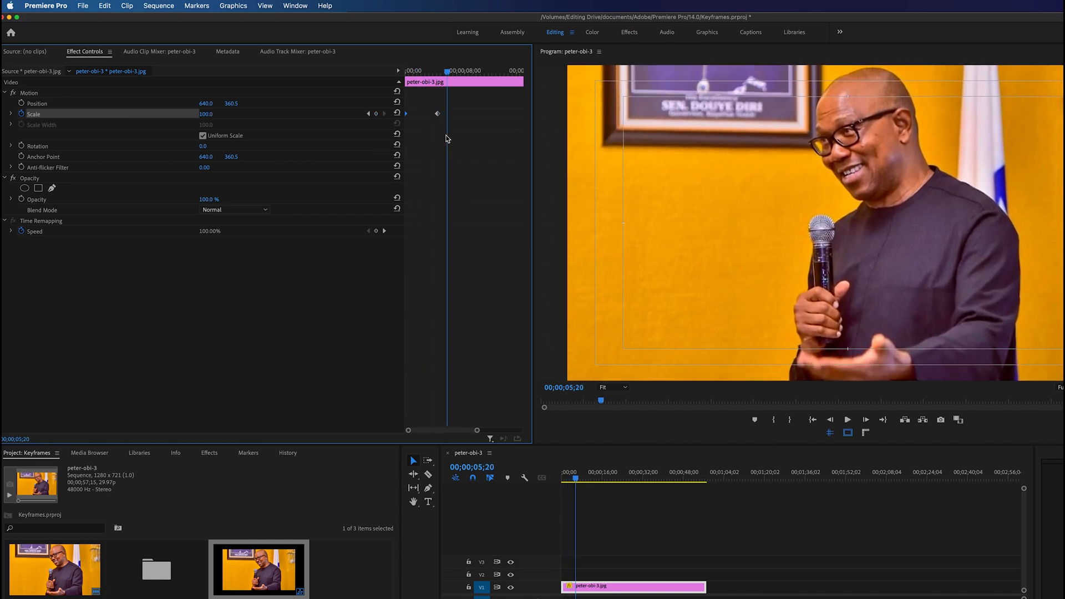
# Step: Animate the clip's position from the start, adding a keyframe at 00;00;04;08 with a horizontal value of 861
pyautogui.moveTo(410, 68); pyautogui.dragTo(381, 79)
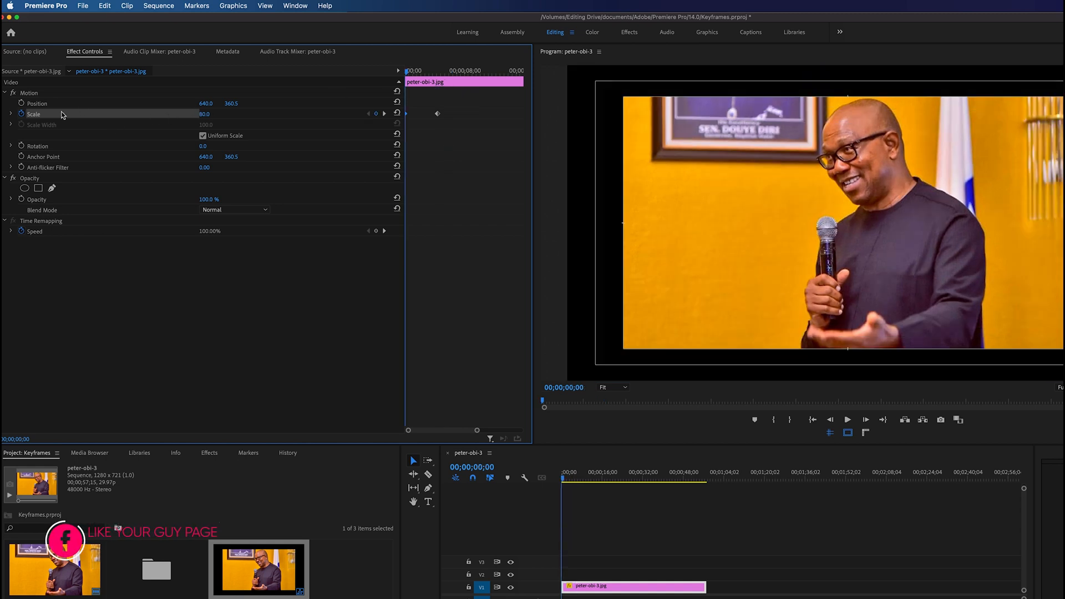
pyautogui.click(22, 104)
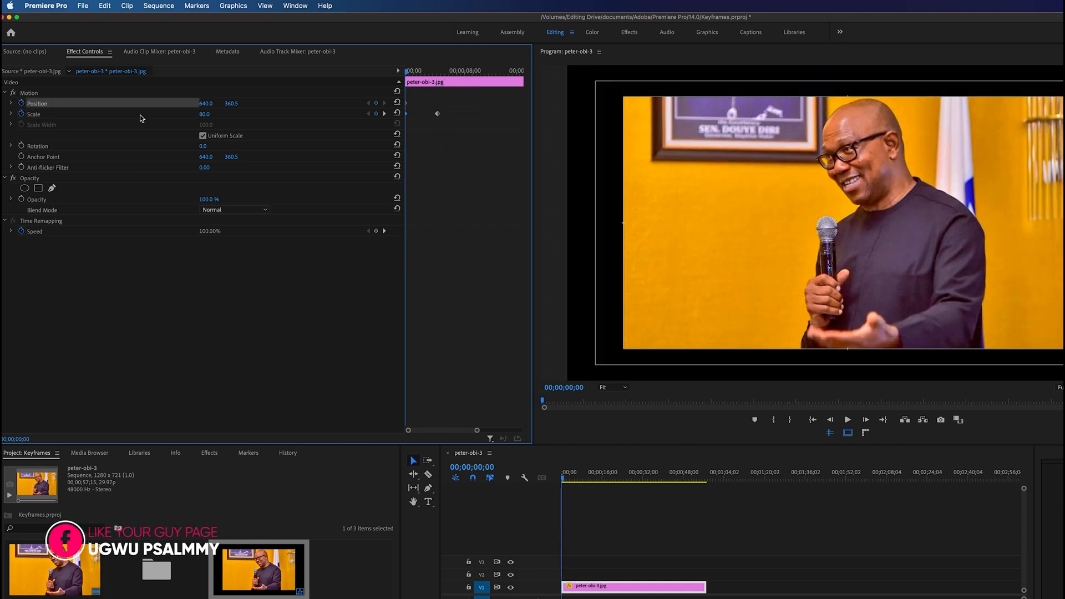
pyautogui.moveTo(435, 75); pyautogui.dragTo(436, 72)
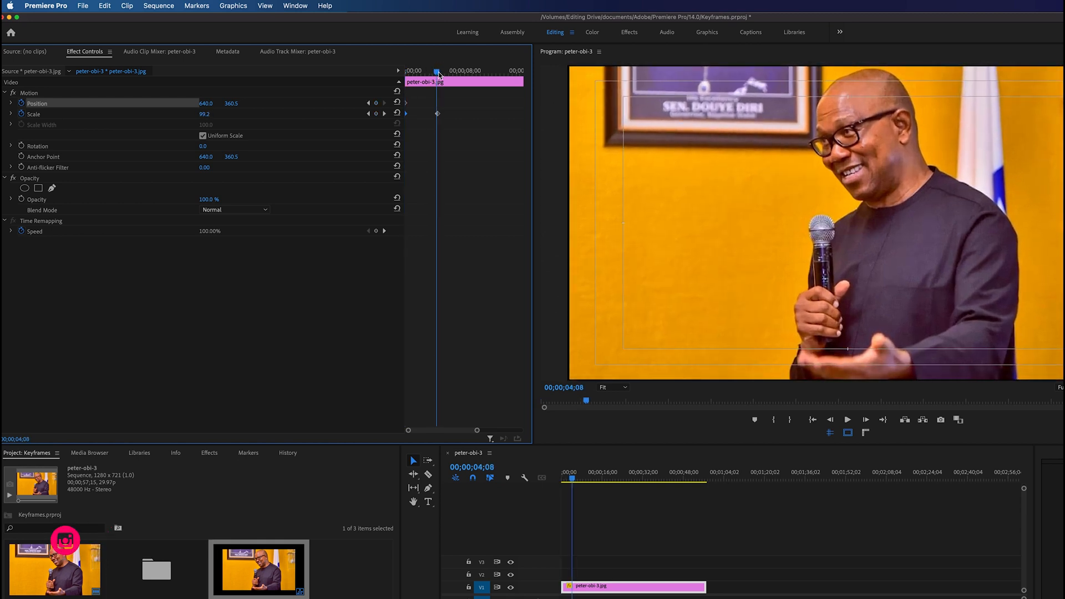
pyautogui.moveTo(206, 105); pyautogui.dragTo(333, 102)
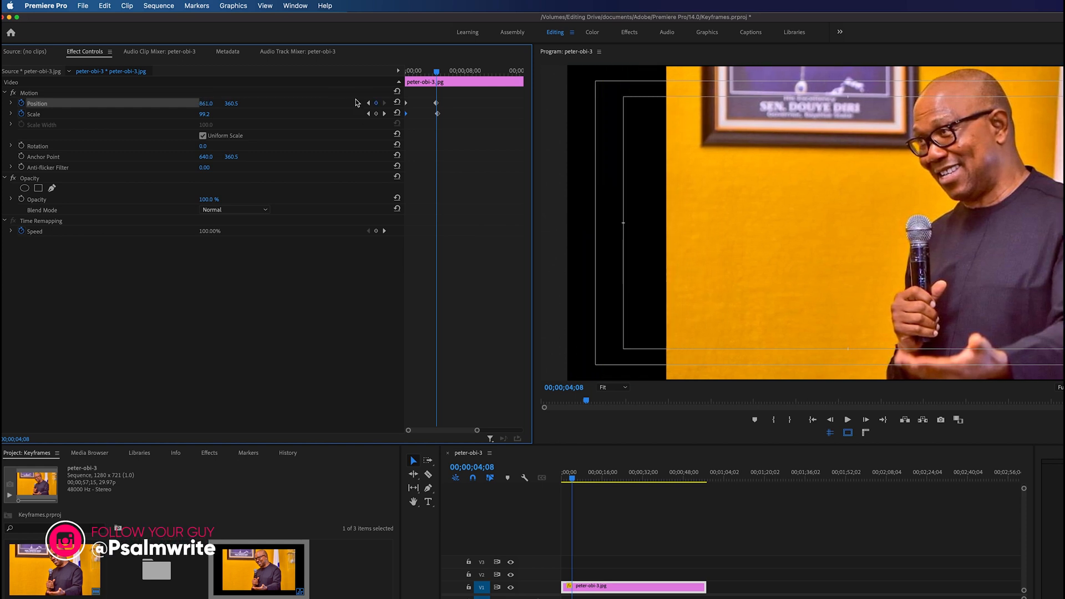
# Step: Align the second position keyframe with the second scale keyframe and preview the combined motion from the start
pyautogui.moveTo(436, 104); pyautogui.dragTo(360, 97)
pyautogui.press('space')
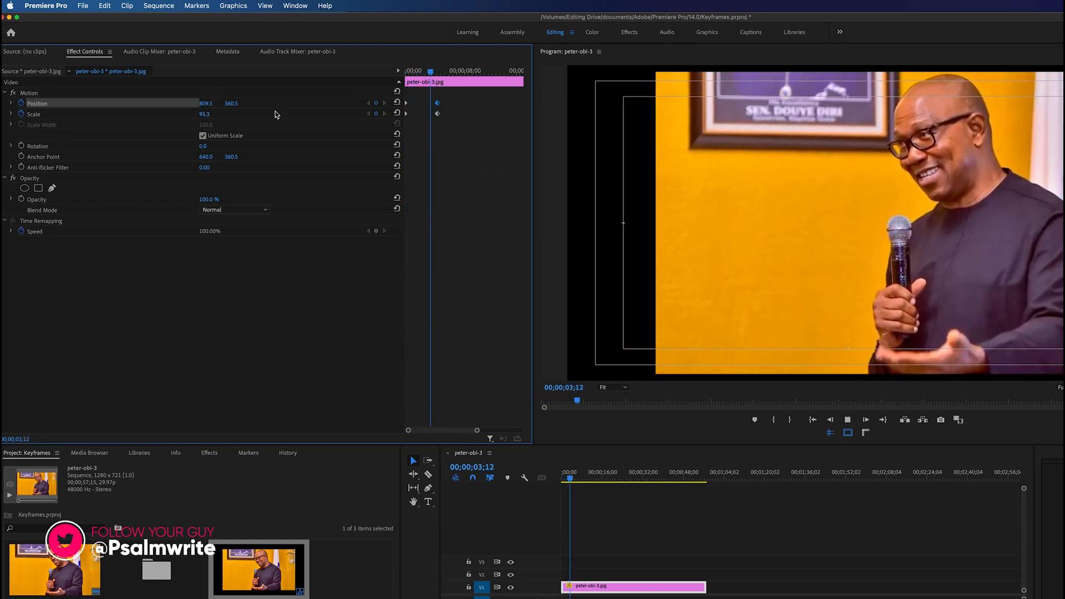
pyautogui.moveTo(468, 93); pyautogui.dragTo(399, 135)
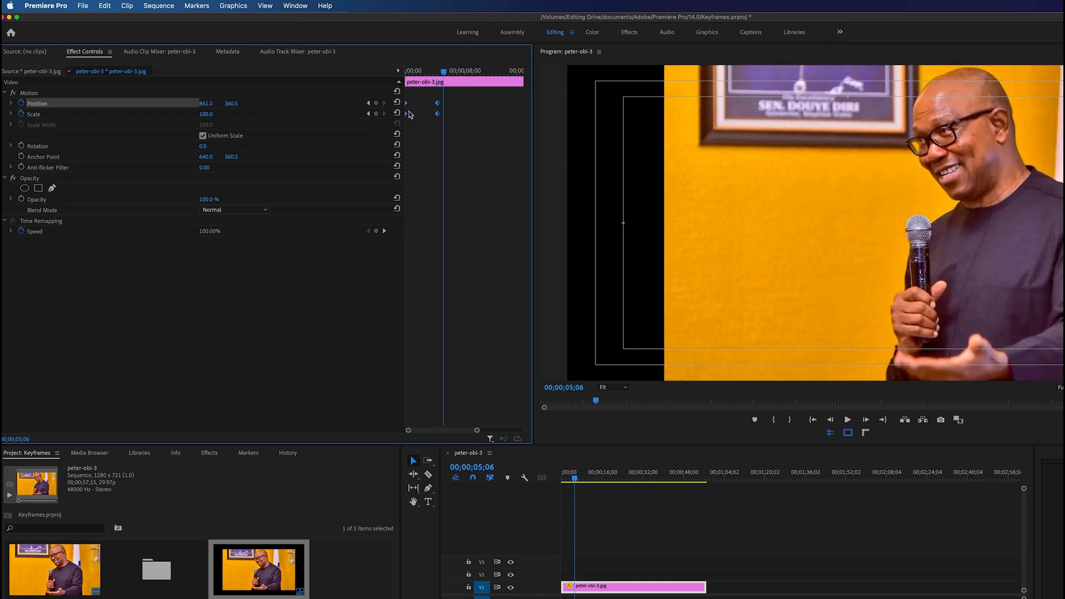
pyautogui.click(486, 132)
pyautogui.moveTo(419, 71); pyautogui.dragTo(368, 83)
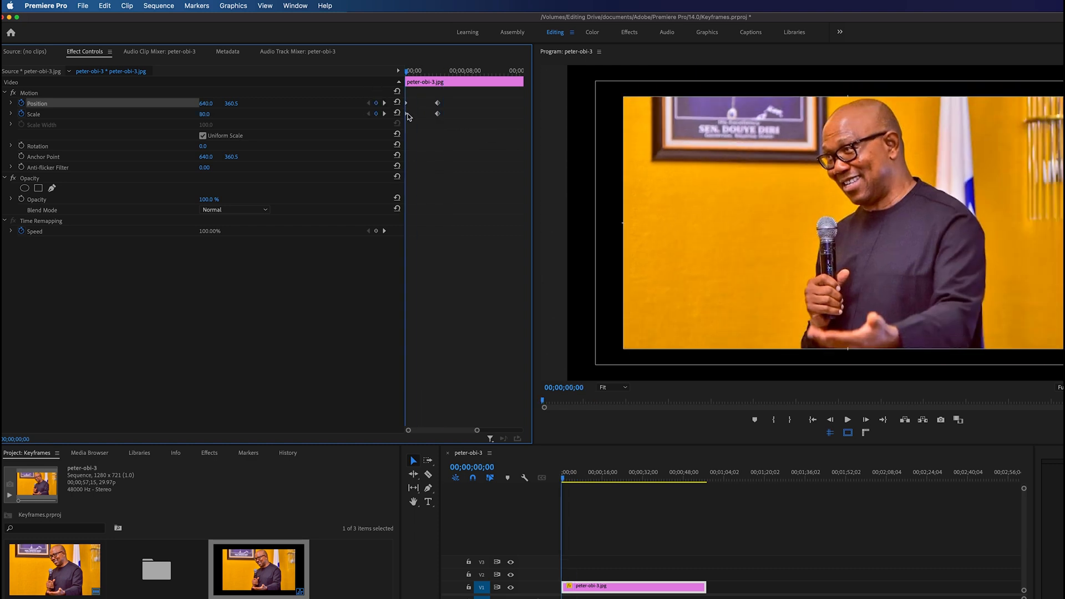
# Step: Delete the position keyframes and move the second scale keyframe farther from the first, previewing the slower zoom
pyautogui.moveTo(465, 94); pyautogui.dragTo(398, 106)
pyautogui.click(438, 114)
pyautogui.moveTo(439, 115); pyautogui.dragTo(504, 115)
pyautogui.press('space')
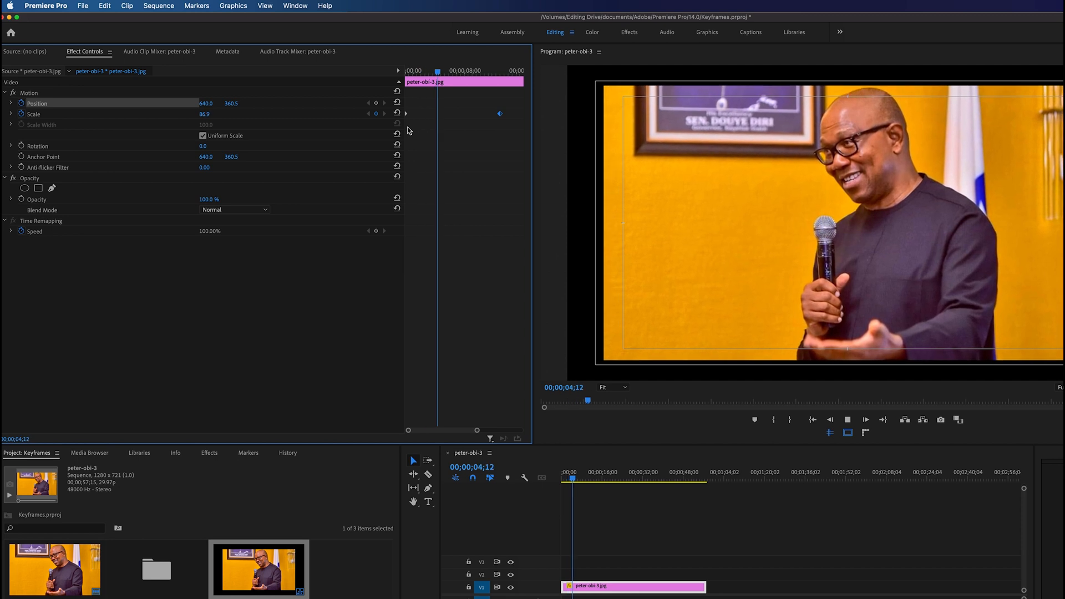
pyautogui.moveTo(453, 73); pyautogui.dragTo(392, 78)
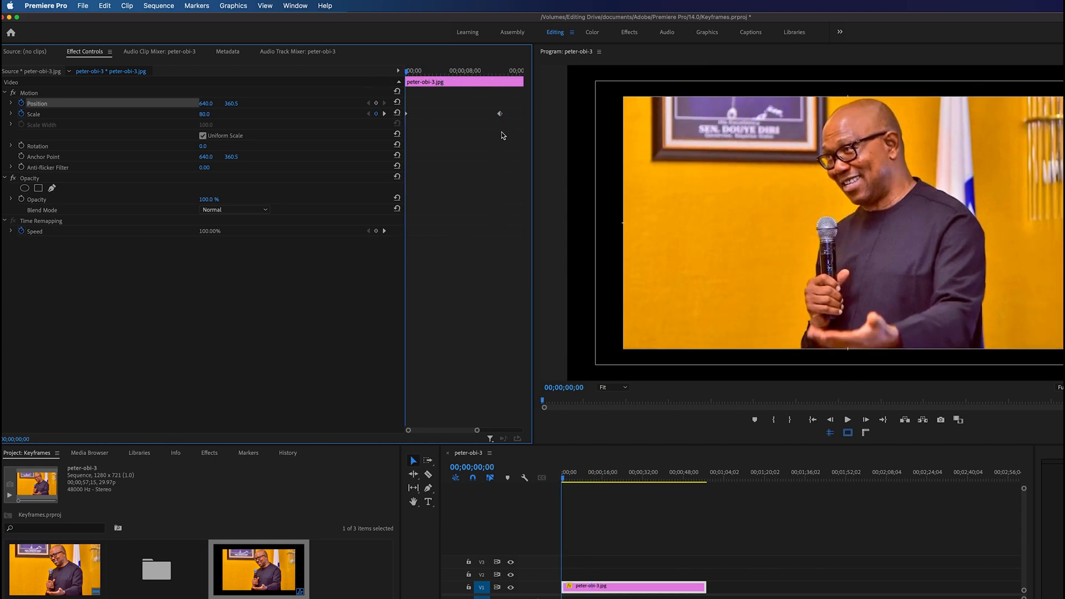
# Step: Move the second scale keyframe to about one second after the first and preview the faster zoom
pyautogui.moveTo(501, 116); pyautogui.dragTo(416, 124)
pyautogui.press('space')
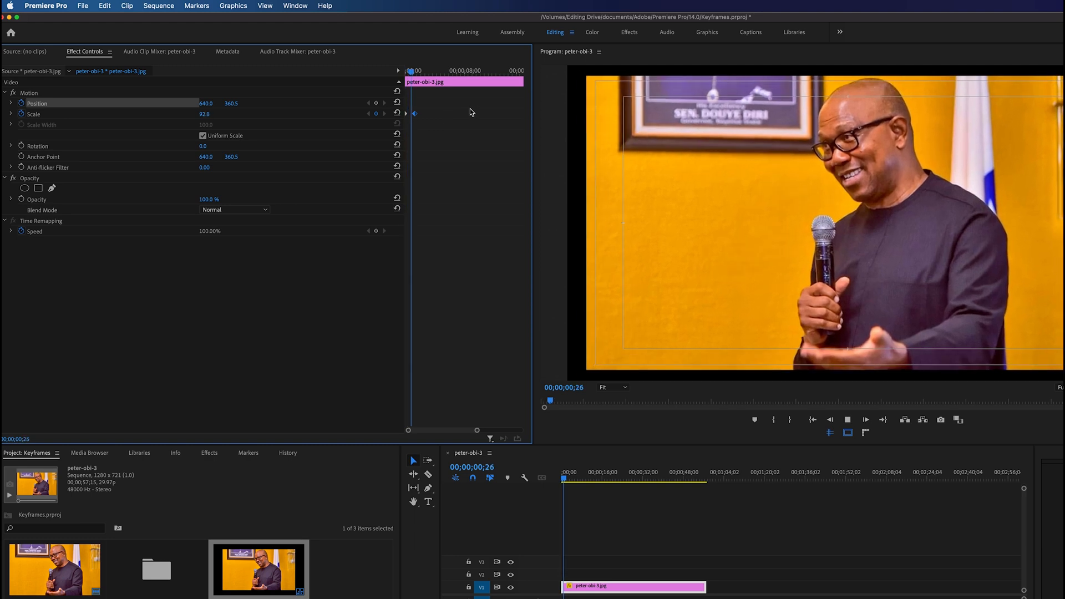
pyautogui.press('space')
pyautogui.click(412, 116)
pyautogui.click(407, 71)
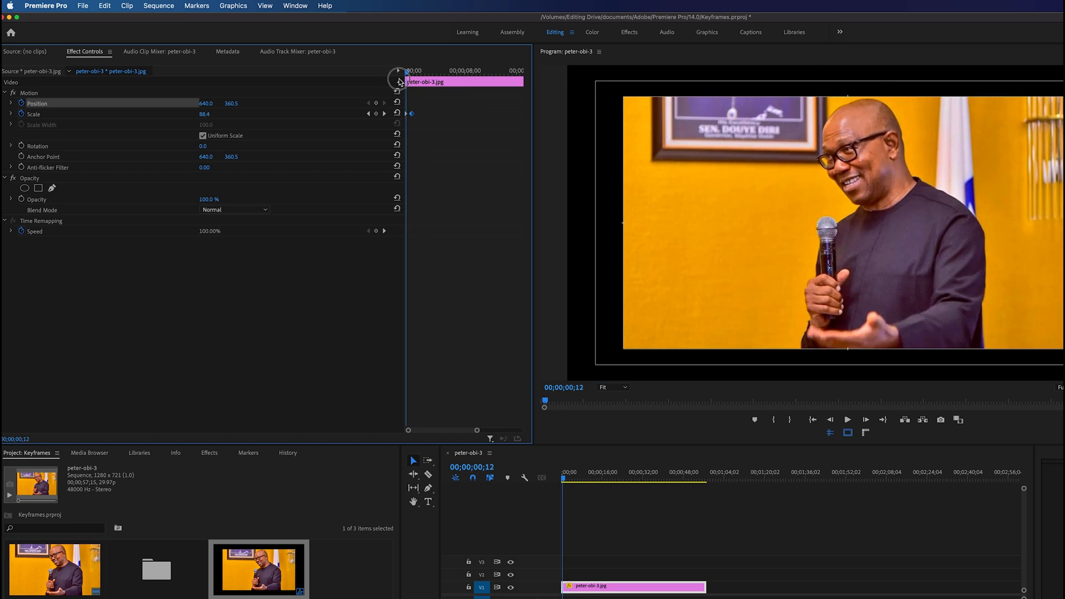
pyautogui.press('space')
pyautogui.press('space')
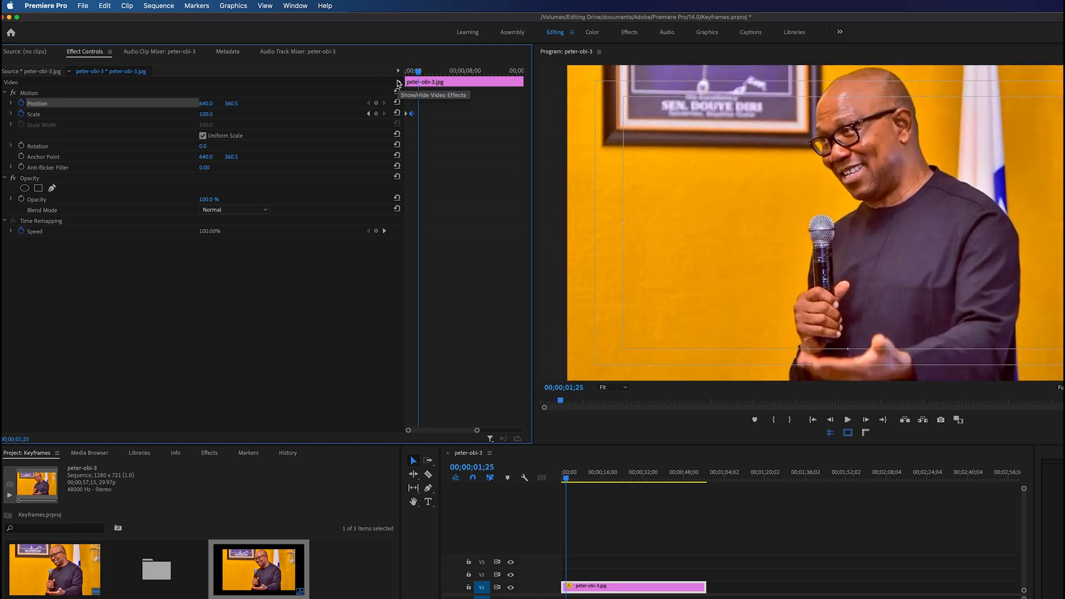
# Step: Move the image's second scale keyframe out to about 00;00;08;00, return to the start, and hide video track V1
pyautogui.moveTo(413, 114); pyautogui.dragTo(469, 118)
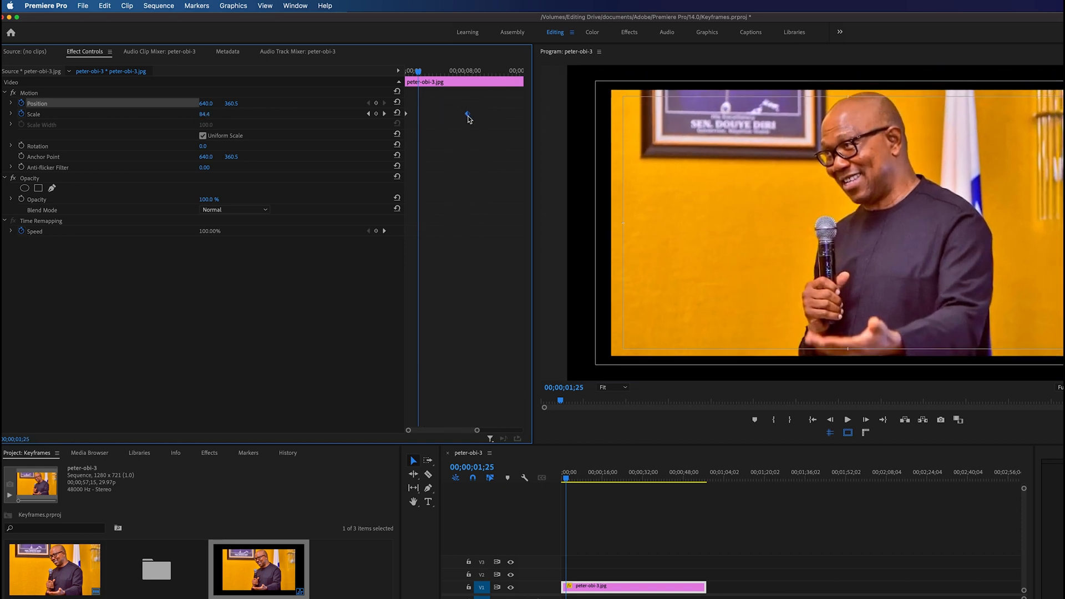
pyautogui.moveTo(418, 71); pyautogui.dragTo(395, 78)
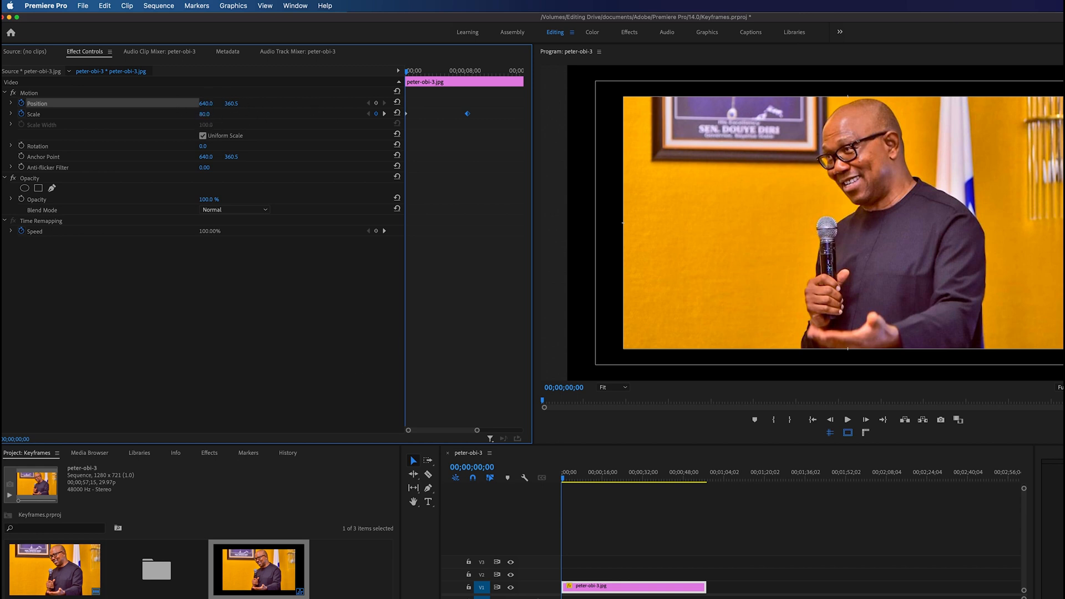
pyautogui.click(511, 588)
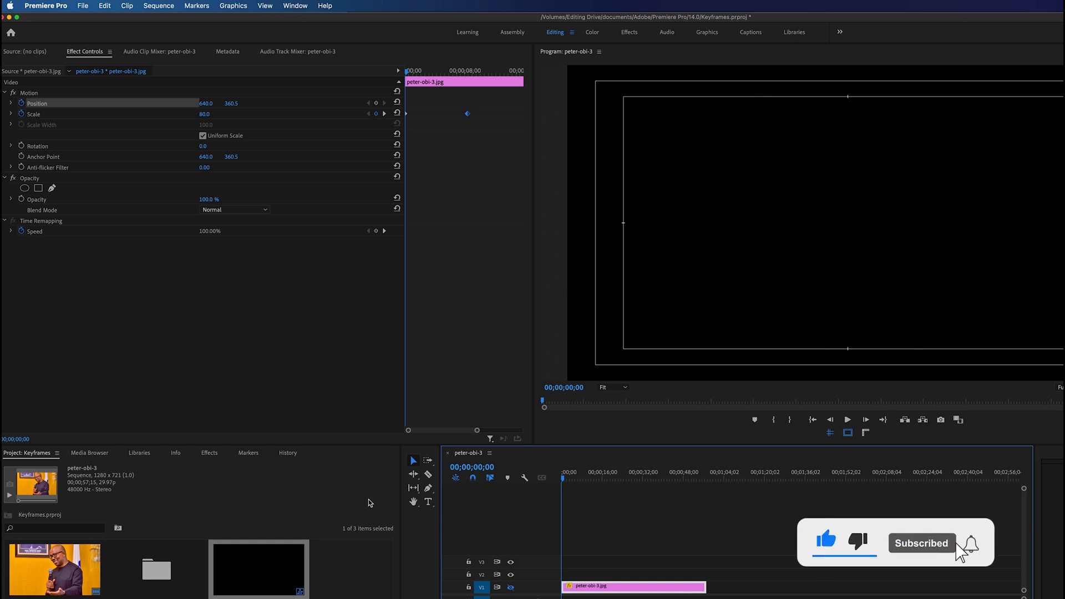
# Step: Add a text title reading "PETER OBI 4 PRESIDENT" to the frame at the start of the sequence
pyautogui.click(427, 501)
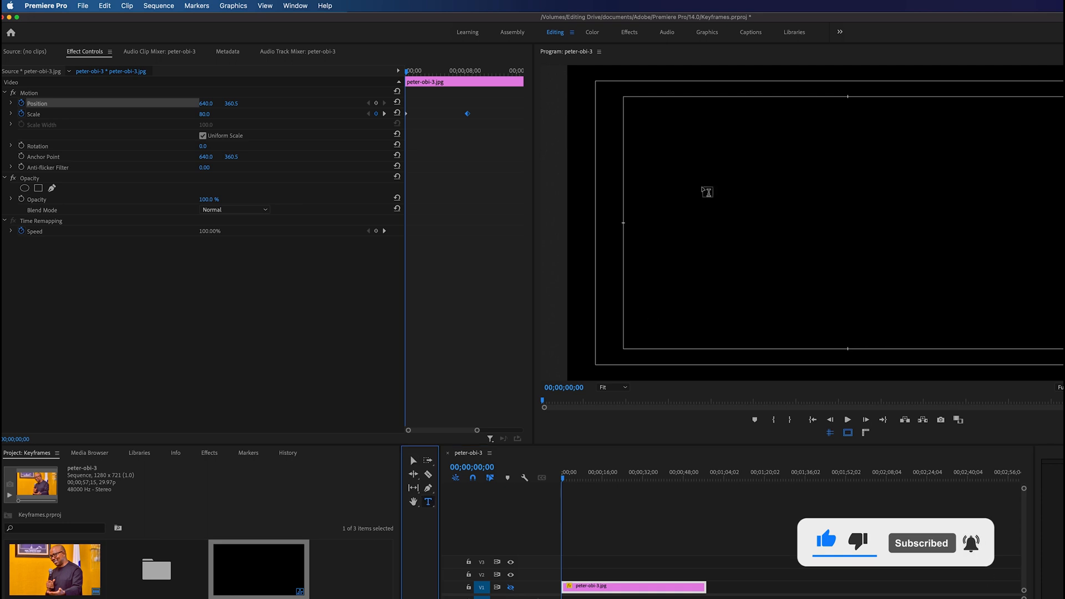
pyautogui.click(690, 201)
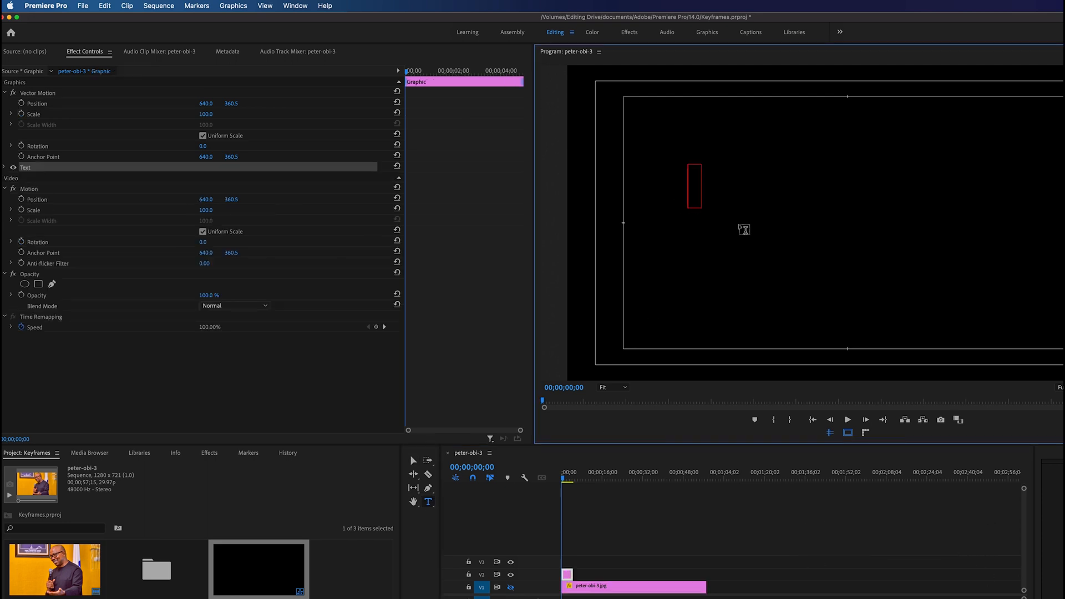
pyautogui.write('PET')
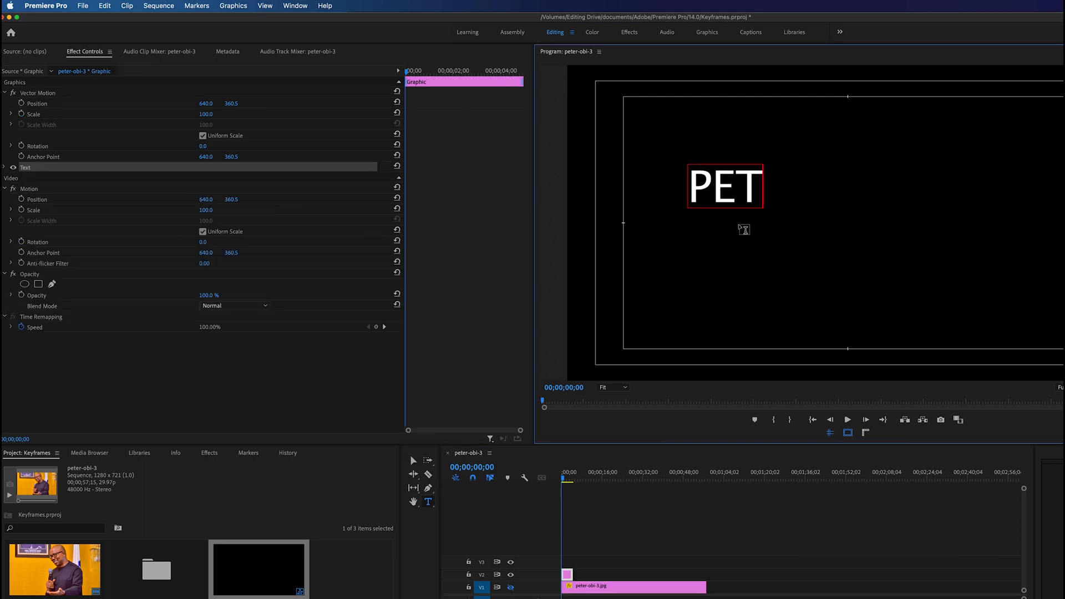
pyautogui.write('ER OBI')
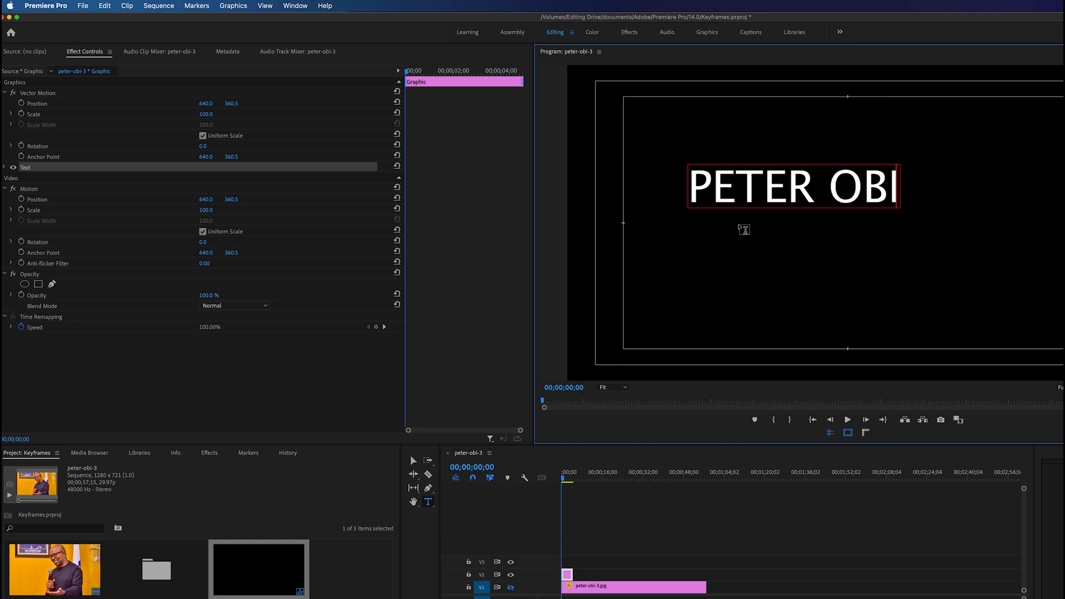
pyautogui.write(' 4 PRE')
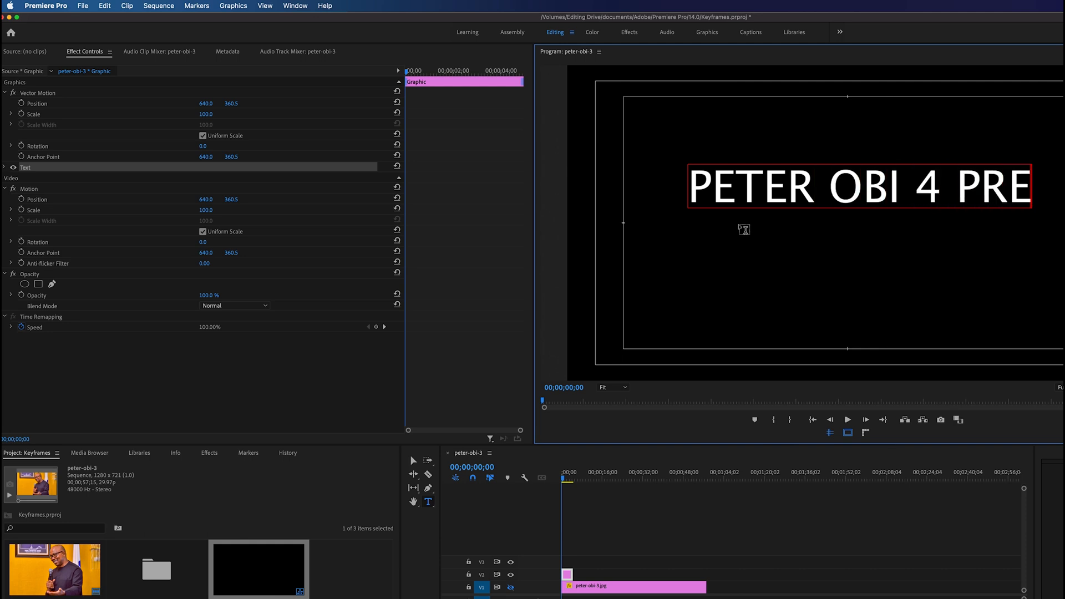
pyautogui.write('SI')
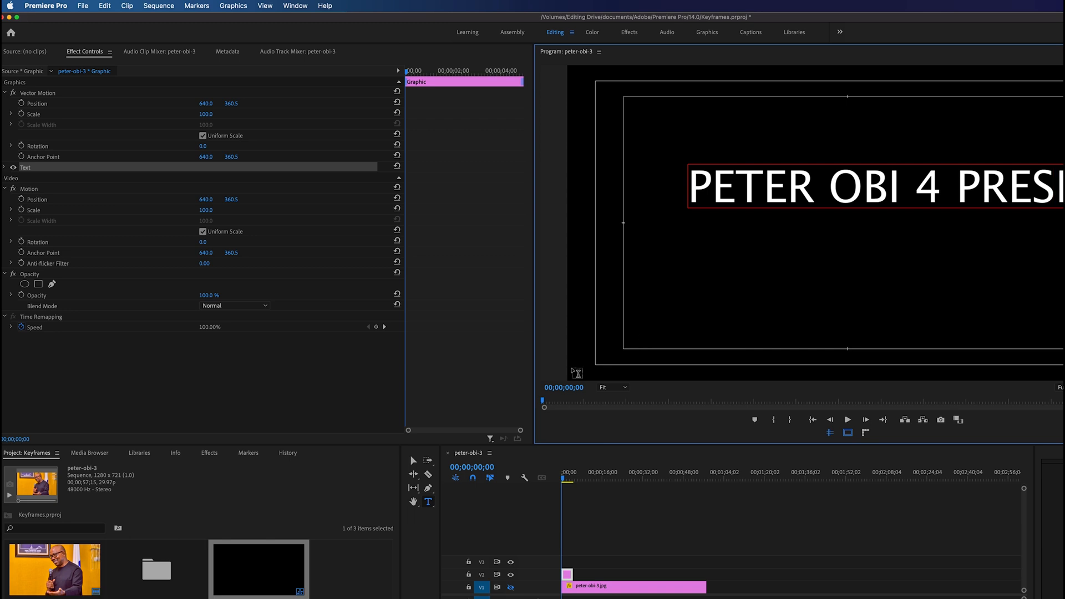
# Step: Shrink the title to fit near the middle of the frame and move its anchor point to the text's centre
pyautogui.click(414, 462)
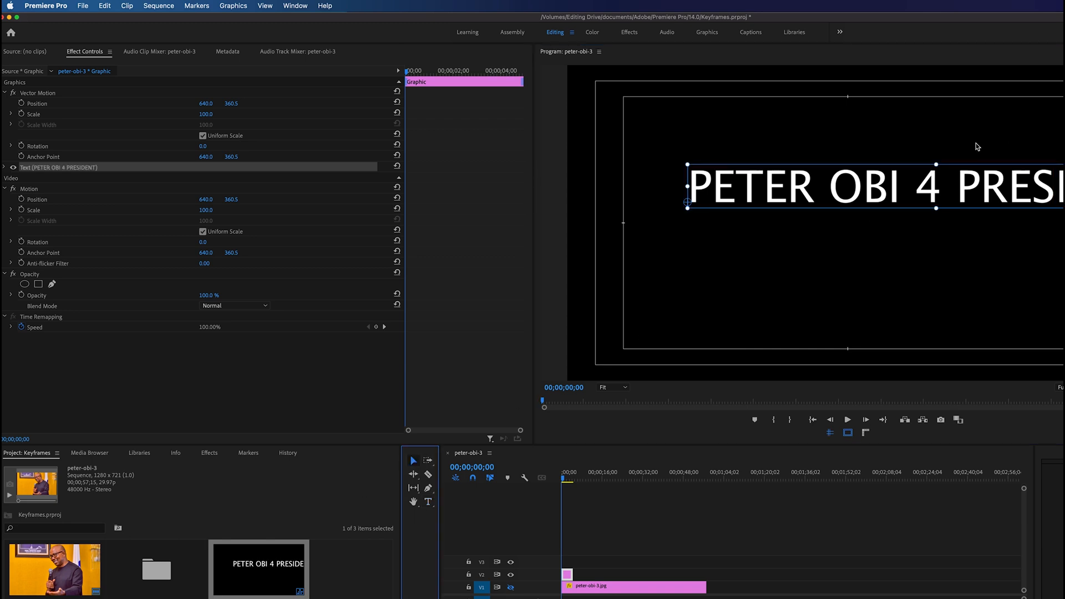
pyautogui.moveTo(937, 165); pyautogui.dragTo(882, 223)
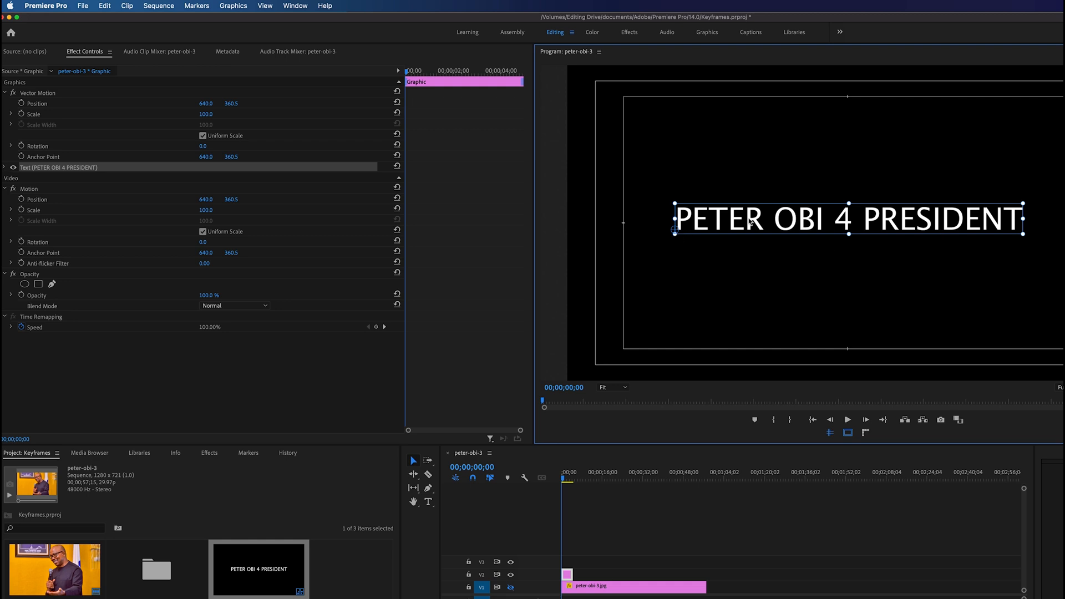
pyautogui.click(675, 230)
pyautogui.moveTo(675, 229); pyautogui.dragTo(906, 221)
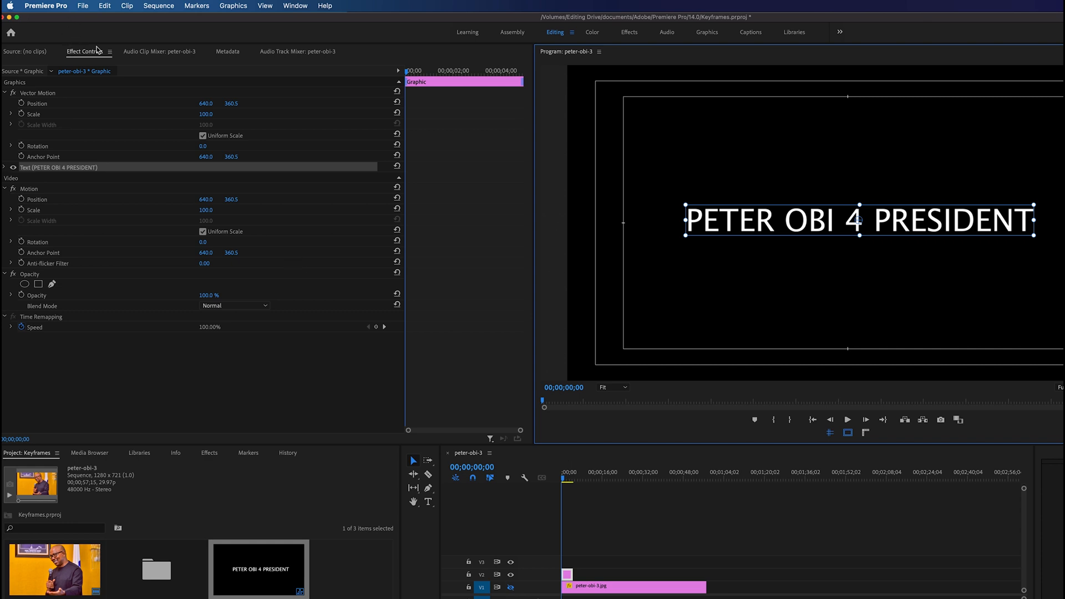
# Step: Enable Vector Motion scale keyframing for the title at the start and set the first keyframe to 0
pyautogui.click(5, 93)
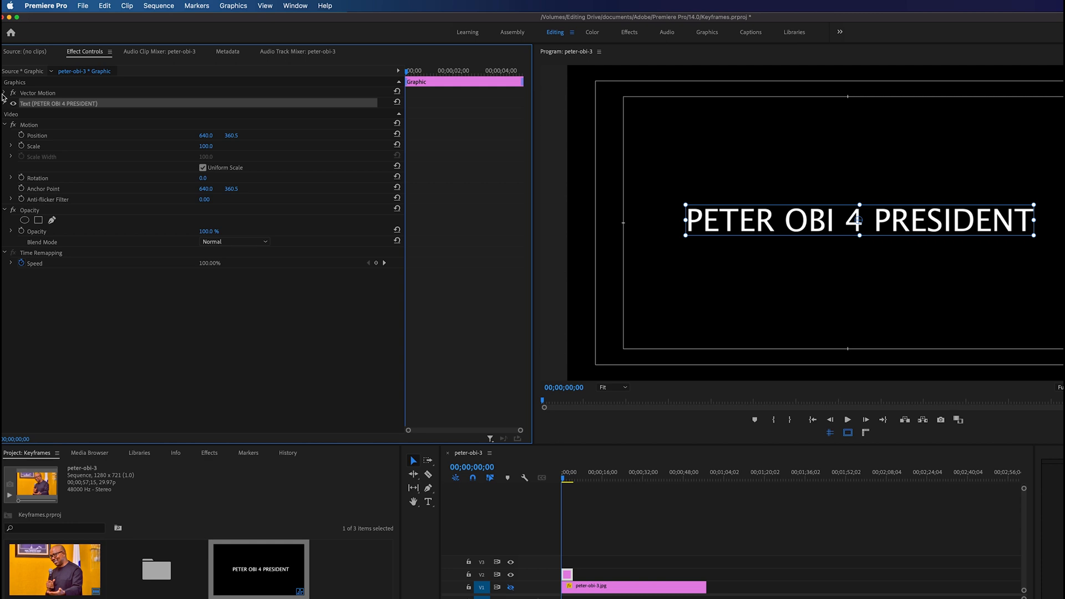
pyautogui.click(4, 93)
pyautogui.click(44, 114)
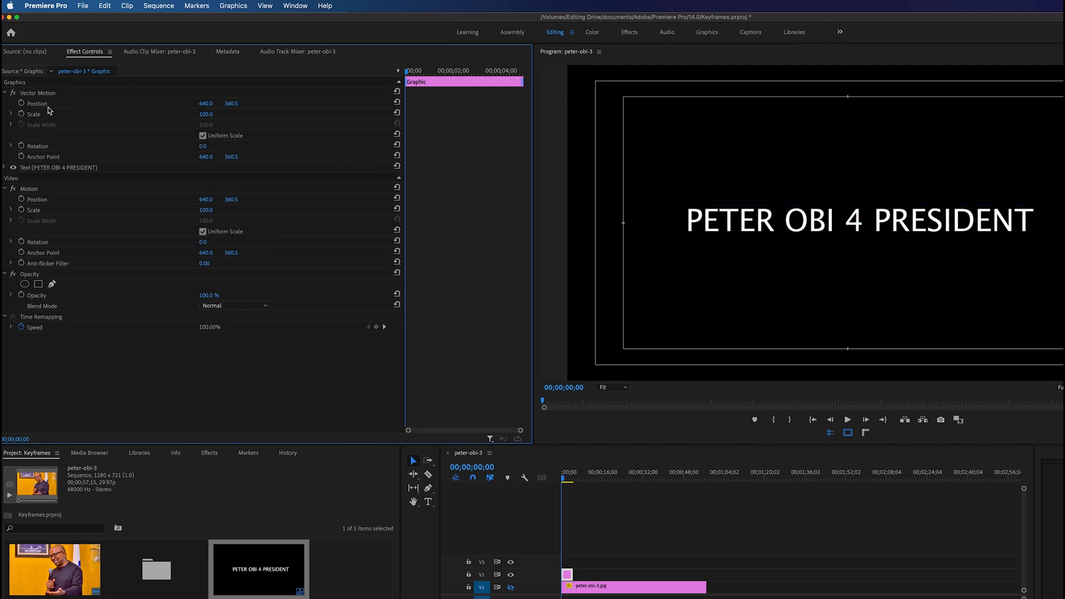
pyautogui.moveTo(410, 75); pyautogui.dragTo(382, 71)
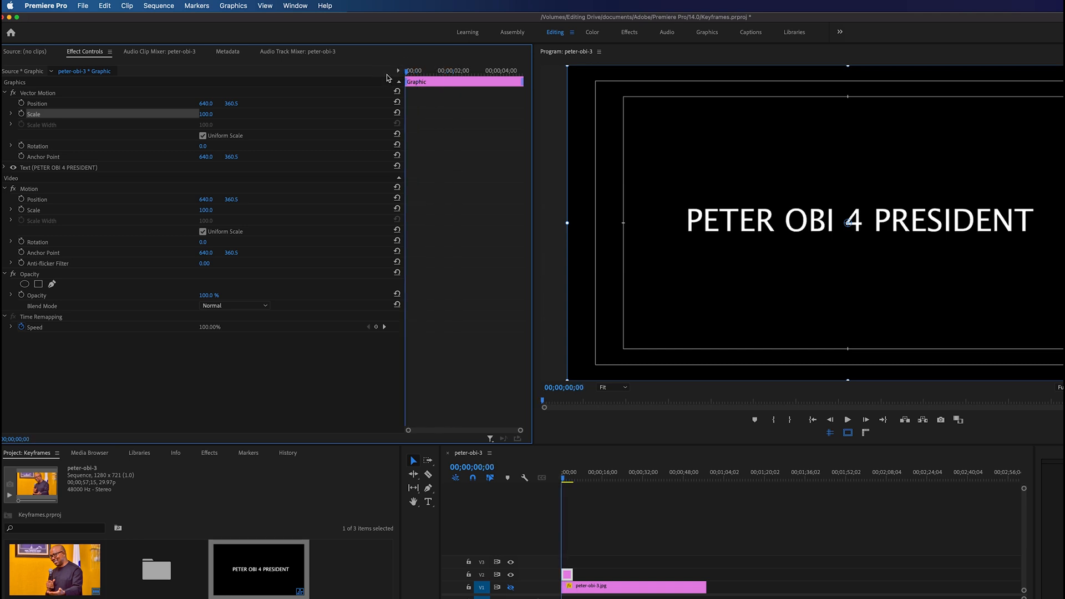
pyautogui.click(21, 113)
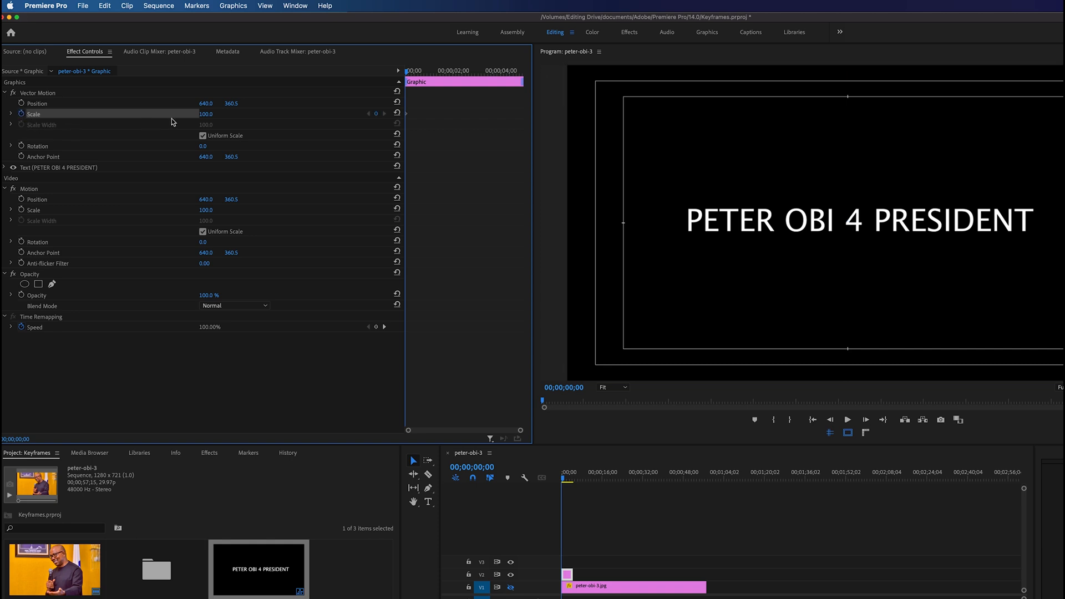
pyautogui.click(209, 114)
pyautogui.write('0')
pyautogui.press('Return')
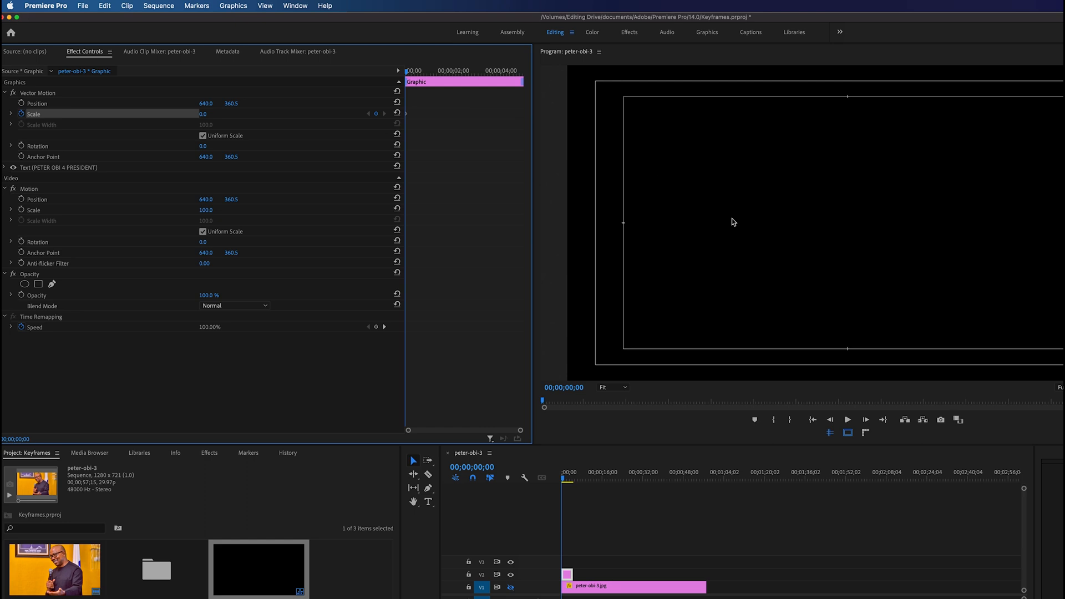
# Step: Add a second Vector Motion scale keyframe of 100 at 00;00;01;06
pyautogui.click(434, 72)
pyautogui.click(204, 114)
pyautogui.write('100')
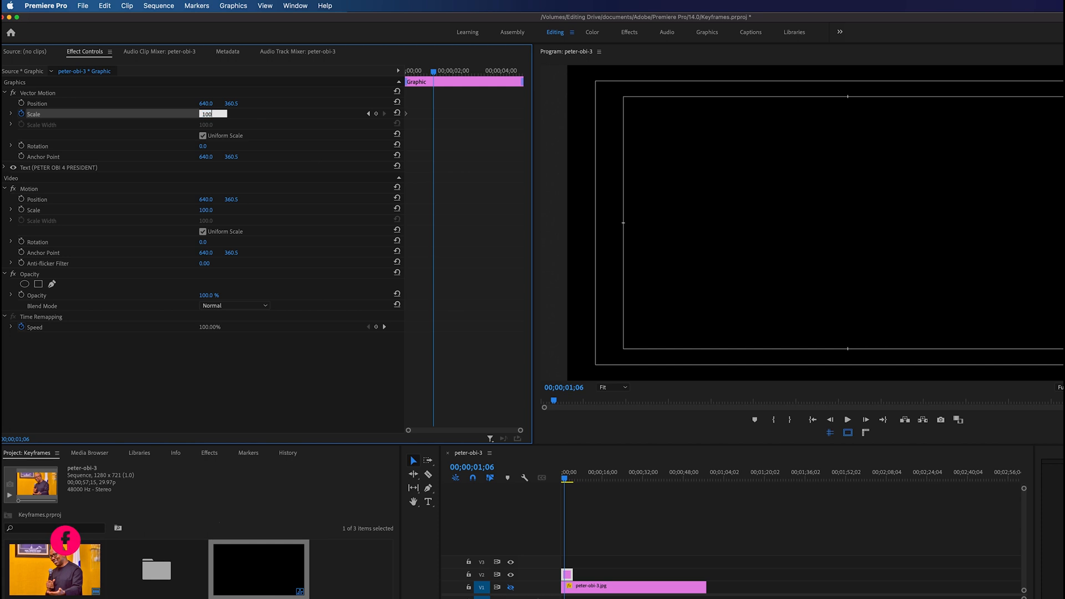
pyautogui.press('Return')
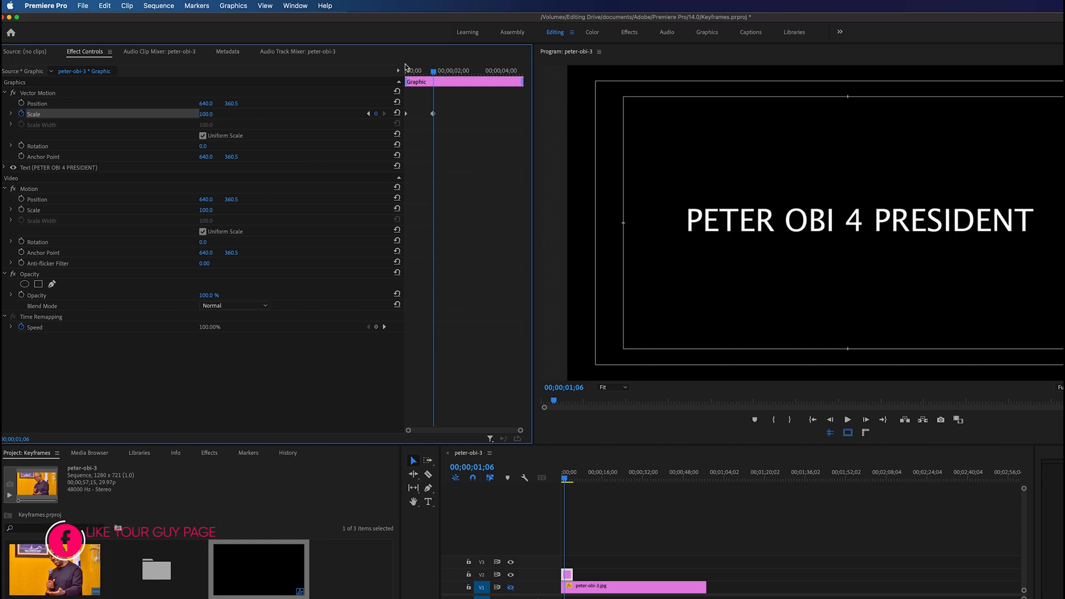
# Step: Preview the title's scale animation from the start twice
pyautogui.moveTo(410, 71); pyautogui.dragTo(348, 72)
pyautogui.press('space')
pyautogui.press('space')
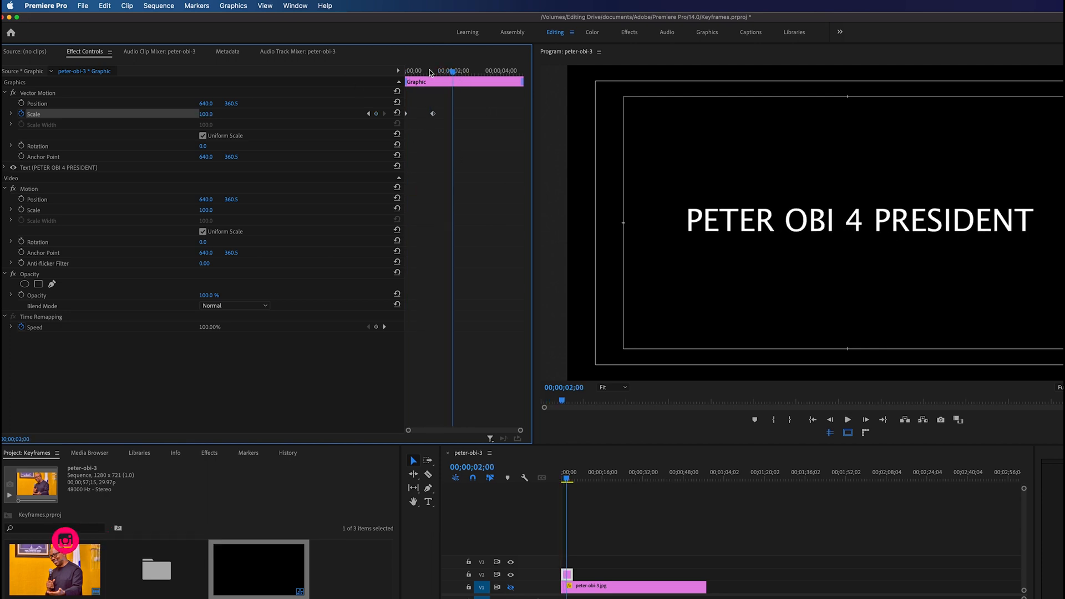
pyautogui.moveTo(431, 72); pyautogui.dragTo(374, 78)
pyautogui.press('space')
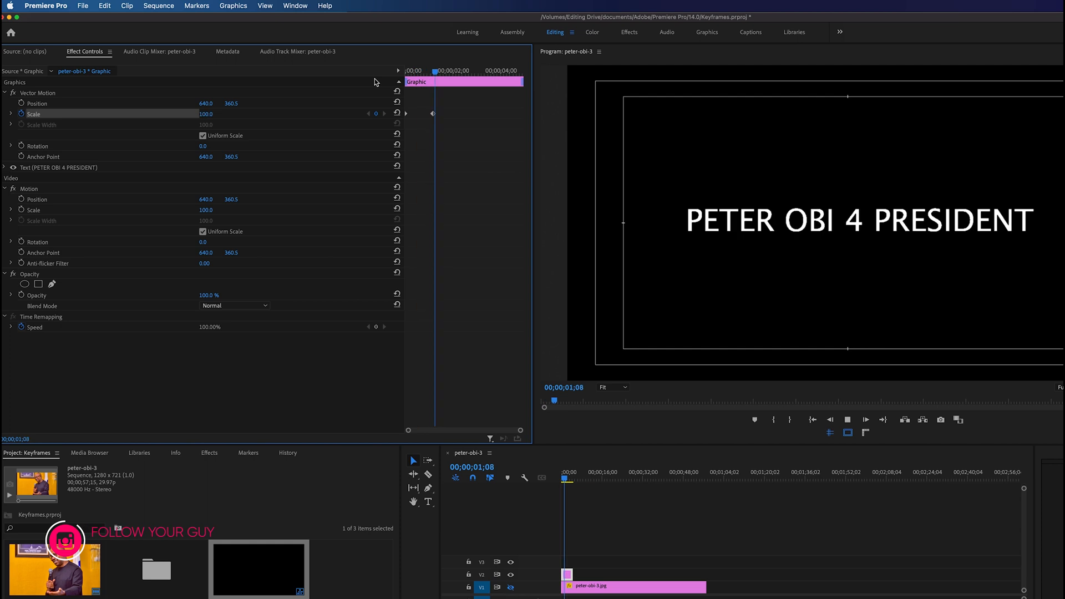
pyautogui.press('space')
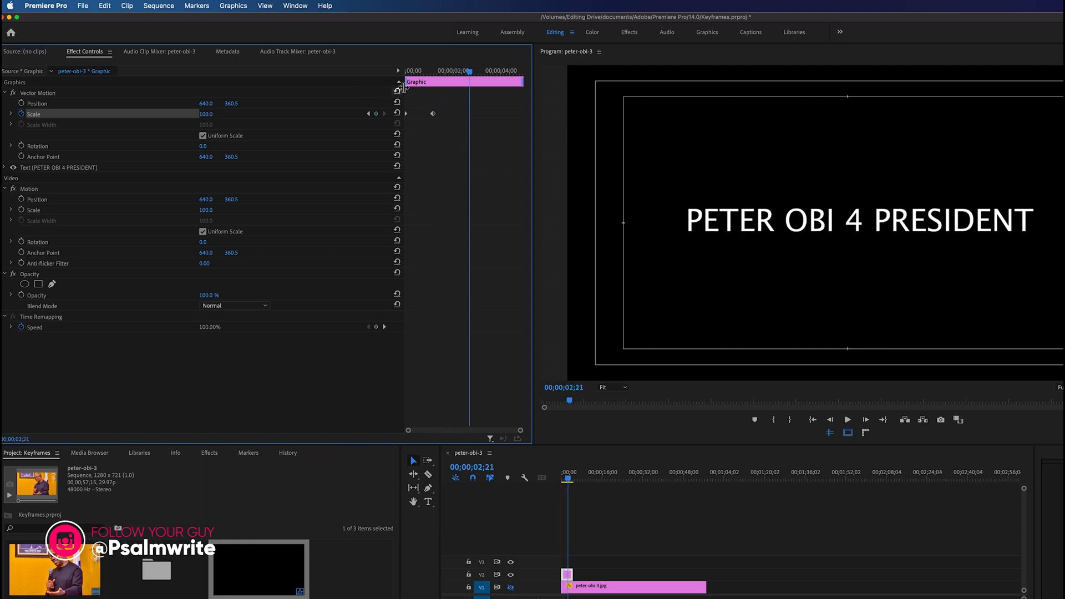
pyautogui.moveTo(440, 110); pyautogui.dragTo(404, 116)
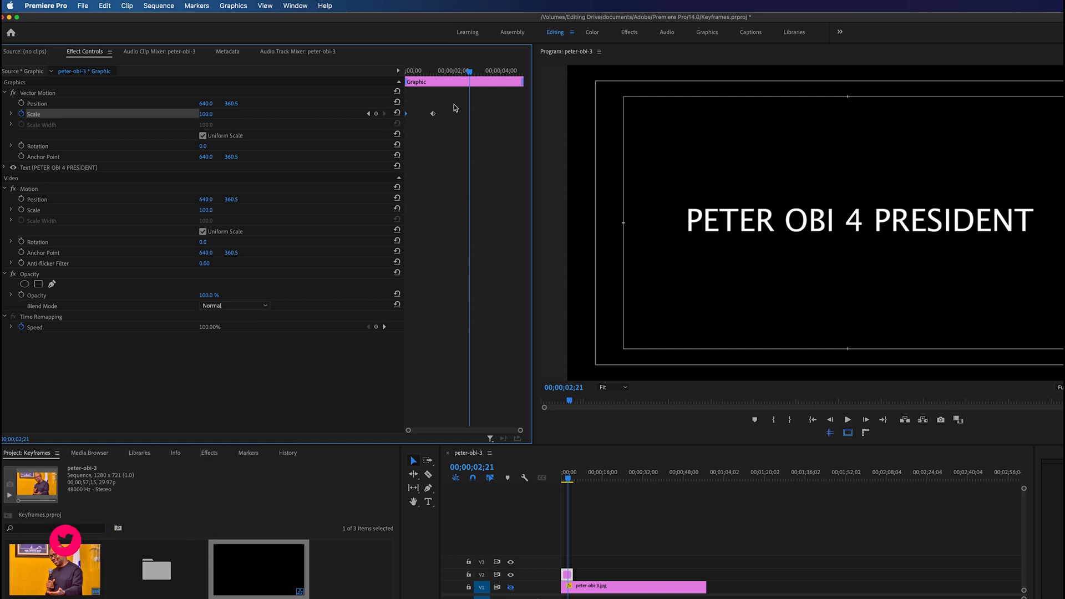
pyautogui.moveTo(441, 71); pyautogui.dragTo(372, 79)
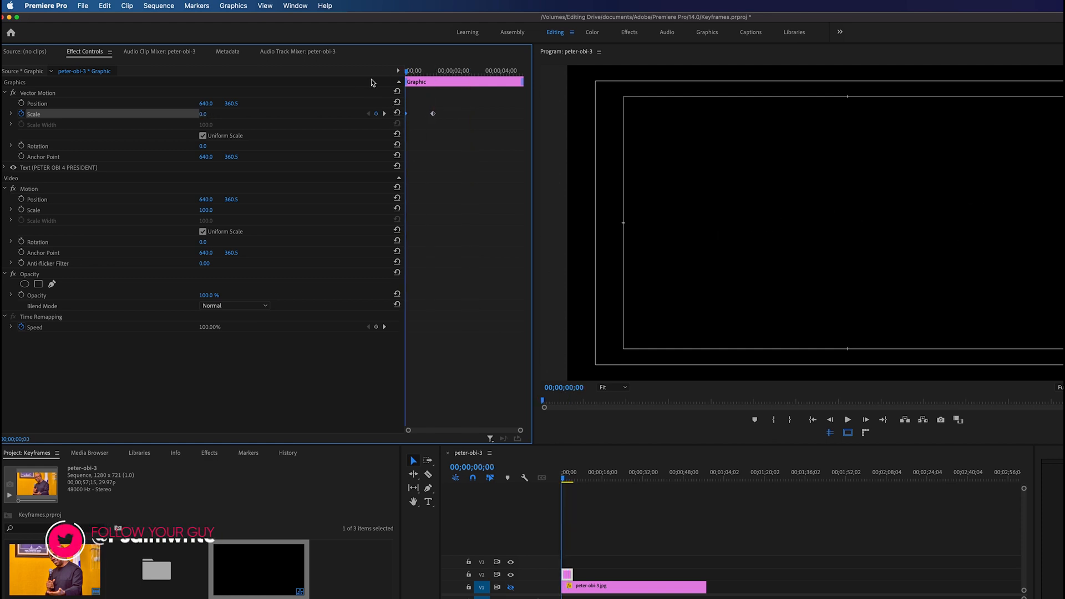
pyautogui.click(451, 105)
pyautogui.moveTo(456, 104); pyautogui.dragTo(409, 141)
pyautogui.click(501, 366)
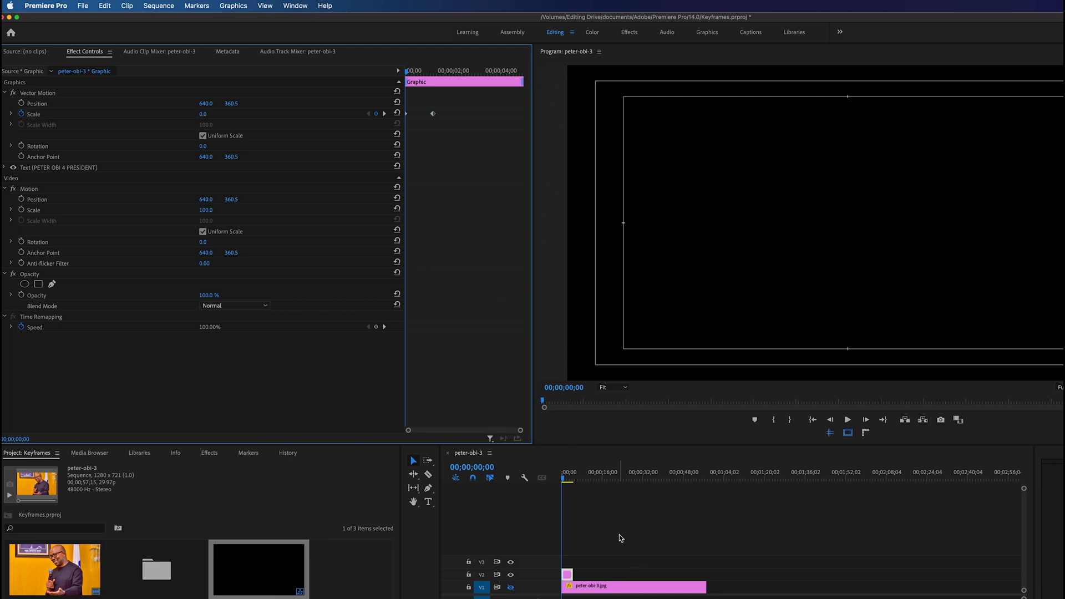
# Step: Return to the start and delete both of the title's scale keyframes
pyautogui.moveTo(411, 73); pyautogui.dragTo(386, 70)
pyautogui.moveTo(450, 102); pyautogui.dragTo(417, 135)
pyautogui.press('Delete')
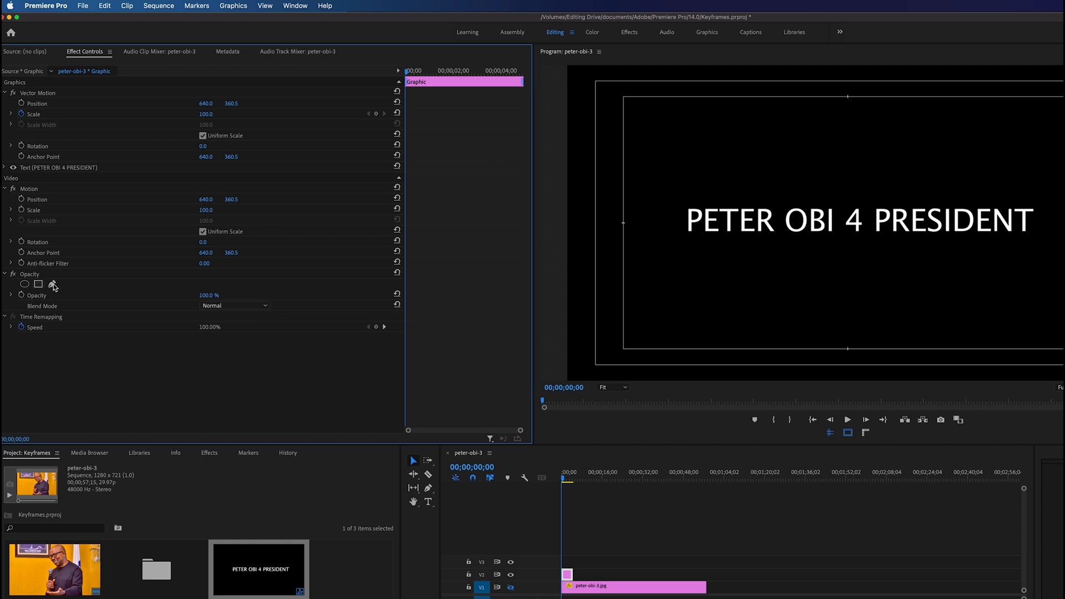
# Step: Enable opacity keyframing for the title at the start and set the first keyframe to 0%
pyautogui.click(22, 294)
pyautogui.click(210, 295)
pyautogui.write('0')
pyautogui.press('Return')
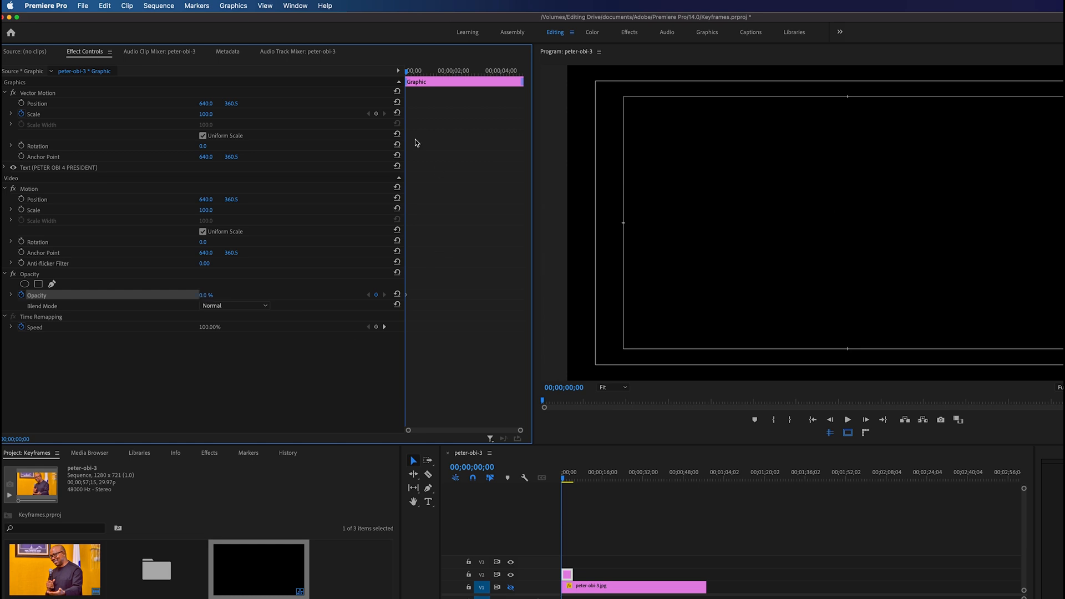
# Step: Add a second opacity keyframe of 100% at 00;00;00;27
pyautogui.click(426, 71)
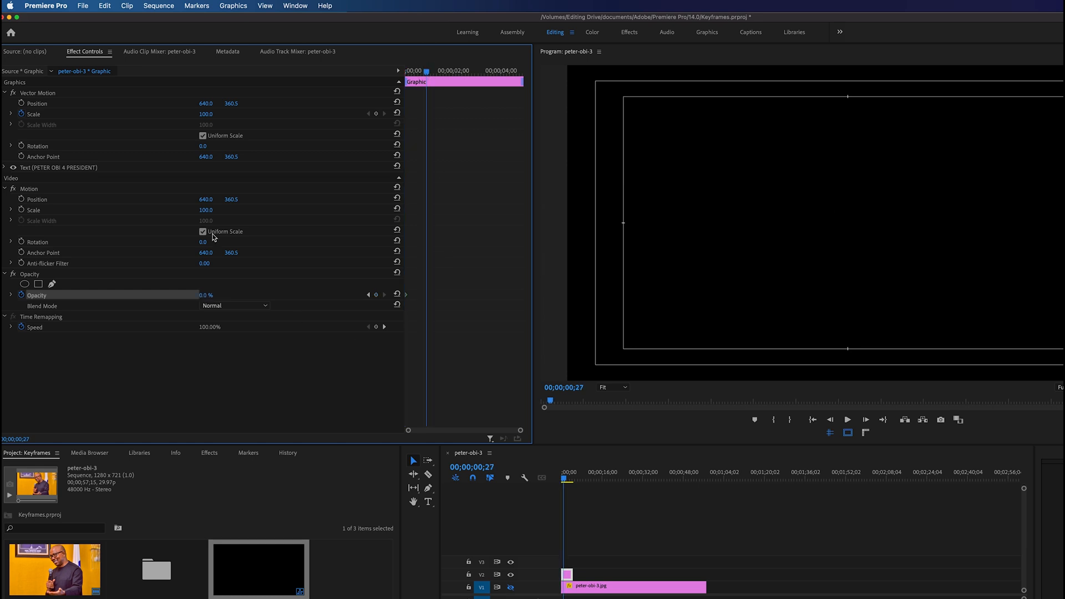
pyautogui.click(207, 295)
pyautogui.write('12')
pyautogui.press('Return')
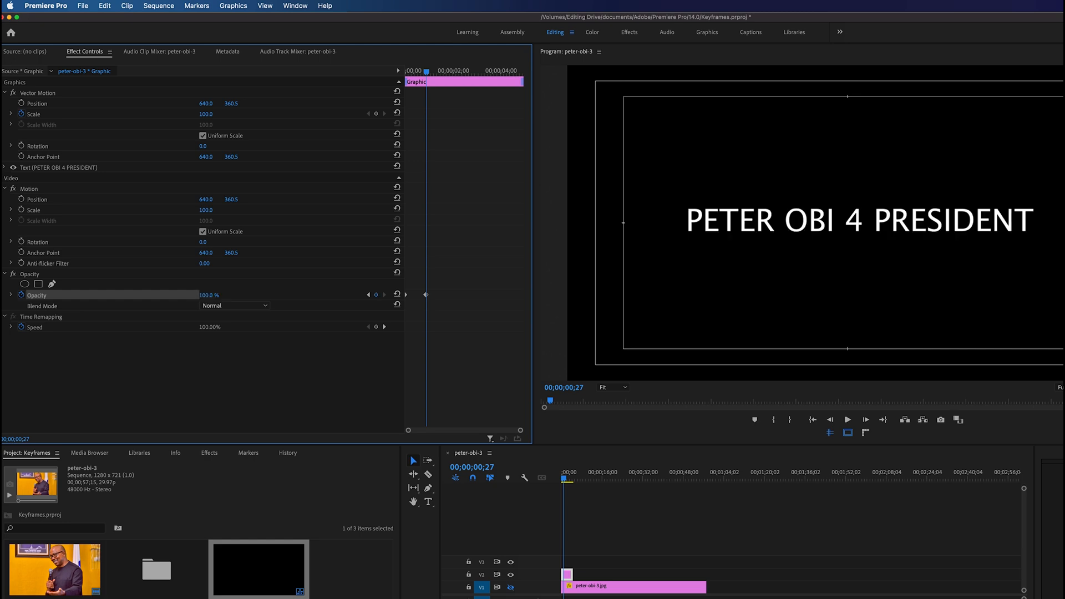
# Step: Preview the title's opacity fade-in from the start and save the project
pyautogui.click(408, 72)
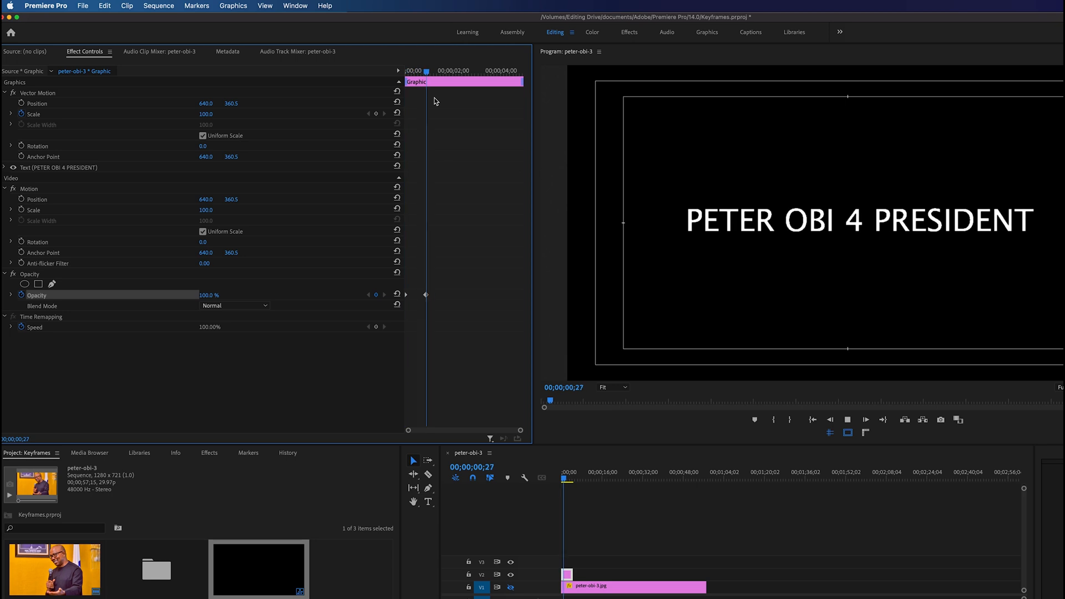
pyautogui.click(417, 77)
pyautogui.moveTo(417, 78); pyautogui.dragTo(384, 81)
pyautogui.press('space')
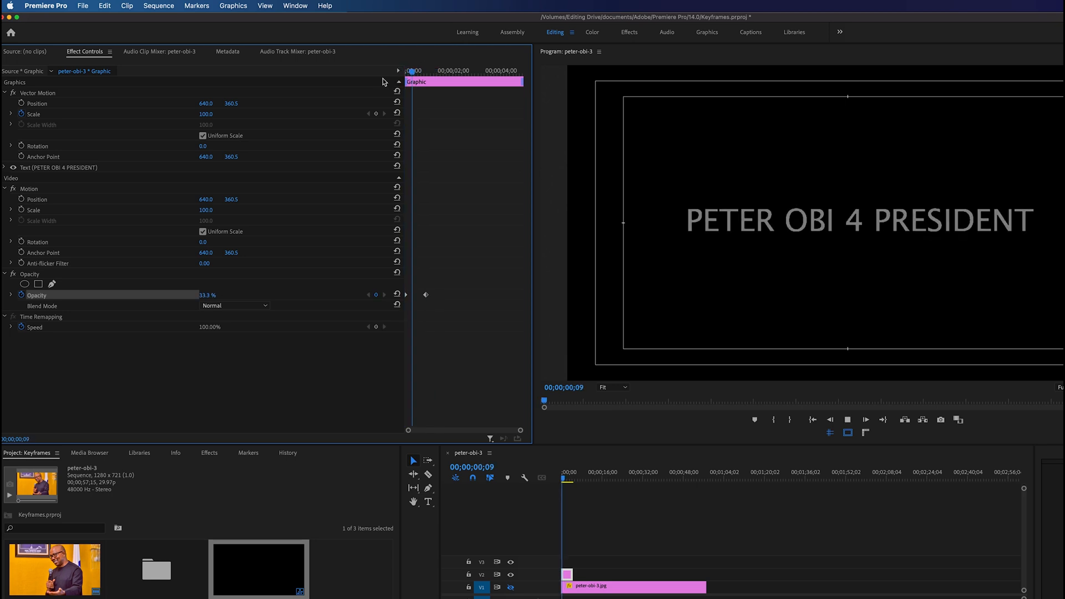
pyautogui.press('space')
pyautogui.moveTo(441, 76); pyautogui.dragTo(371, 80)
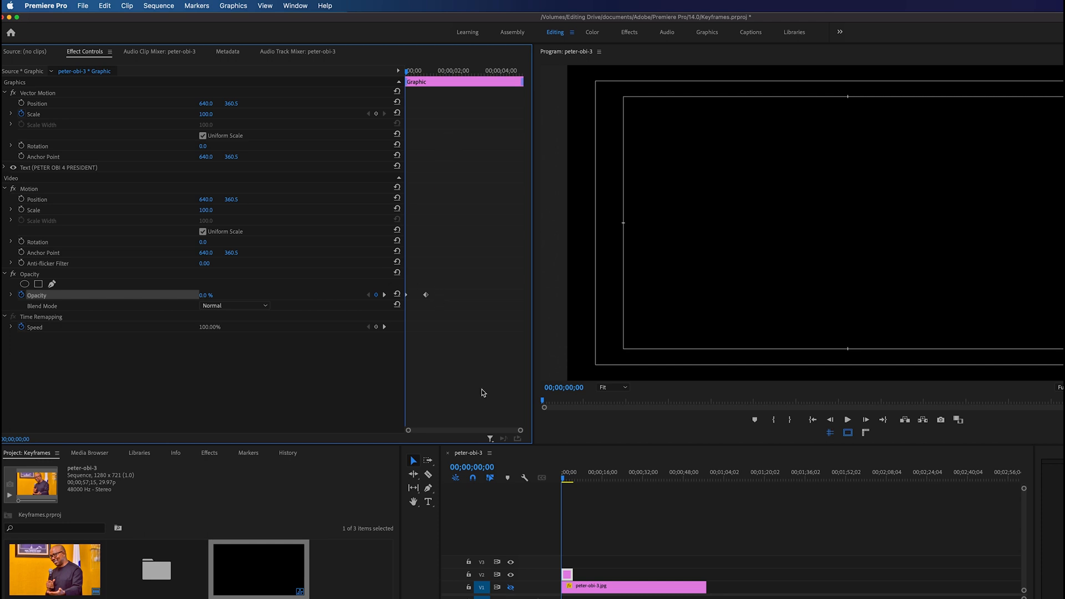
pyautogui.press('super+s')
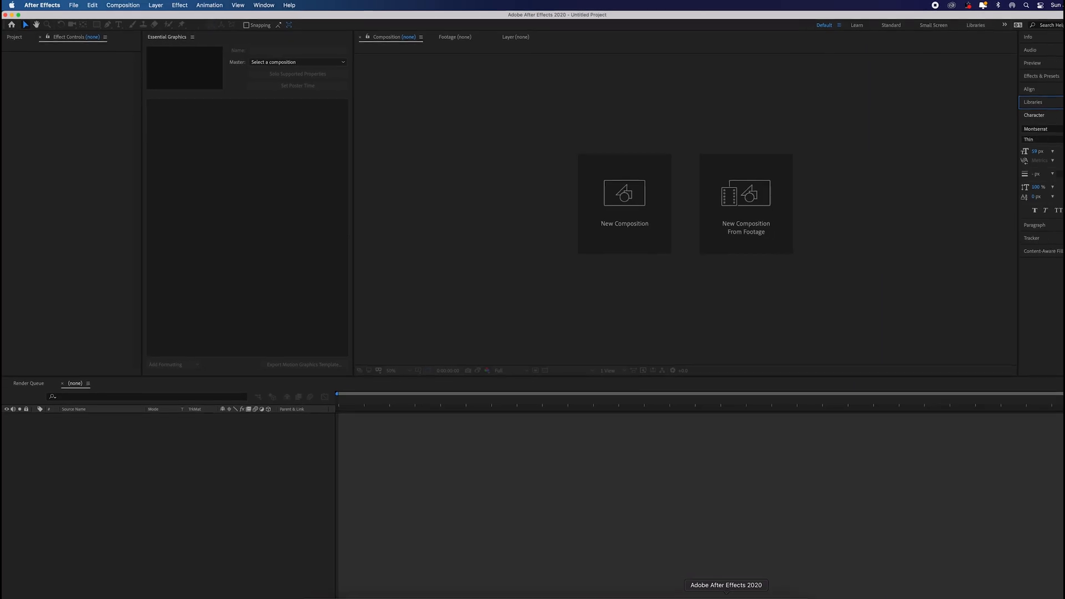
# Step: Switch to After Effects and create a new composition with the default settings
pyautogui.click(567, 221)
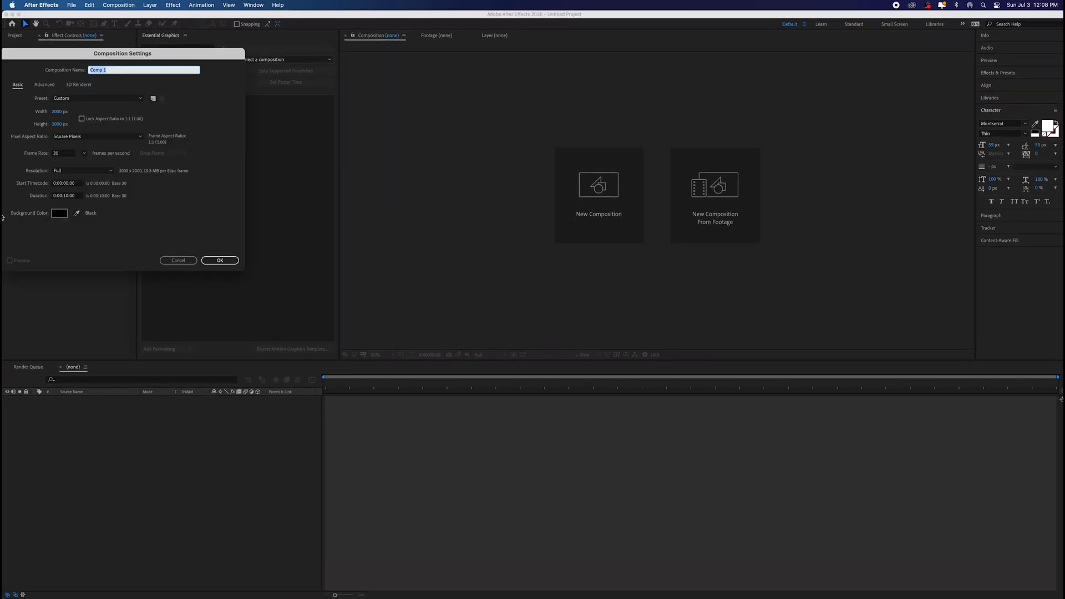
pyautogui.click(223, 261)
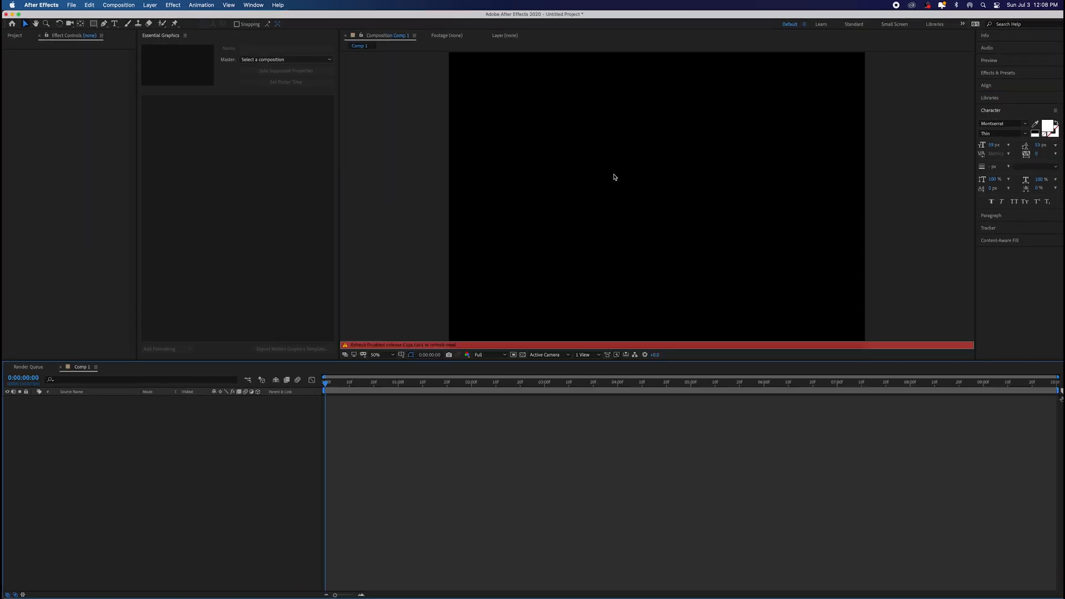
# Step: Turn the composition's display refresh back on and draw a wide, flat red rectangle across the middle of the frame
pyautogui.press('capslock')
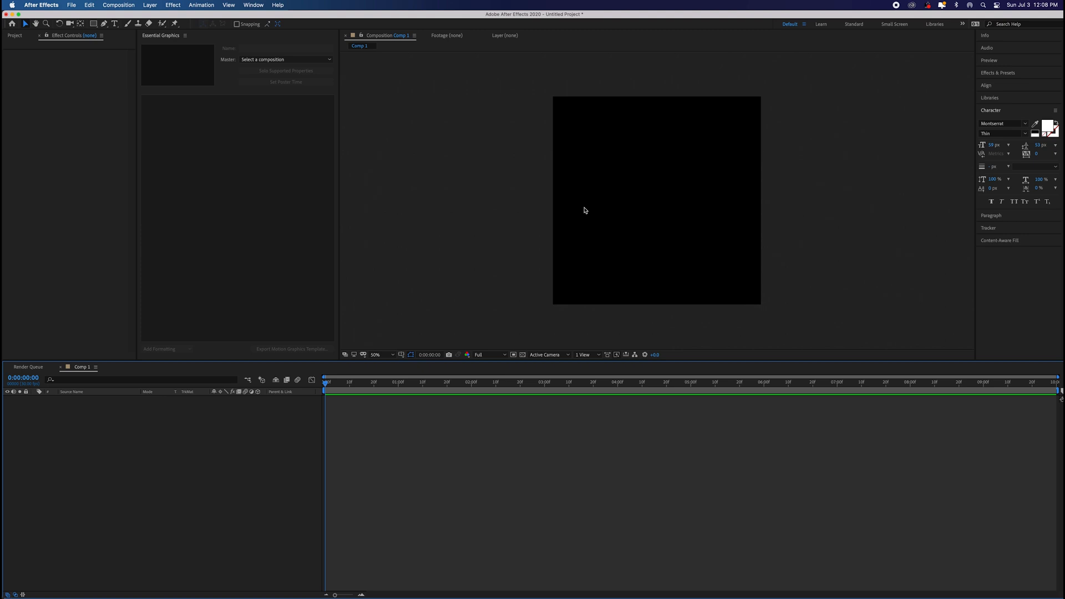
pyautogui.click(93, 24)
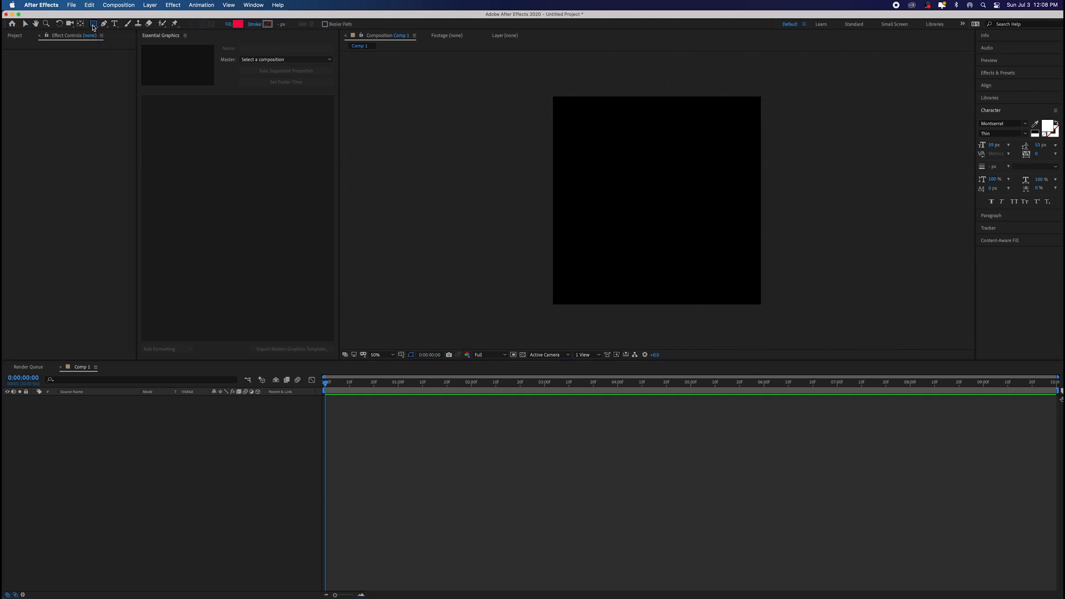
pyautogui.moveTo(601, 192); pyautogui.dragTo(714, 214)
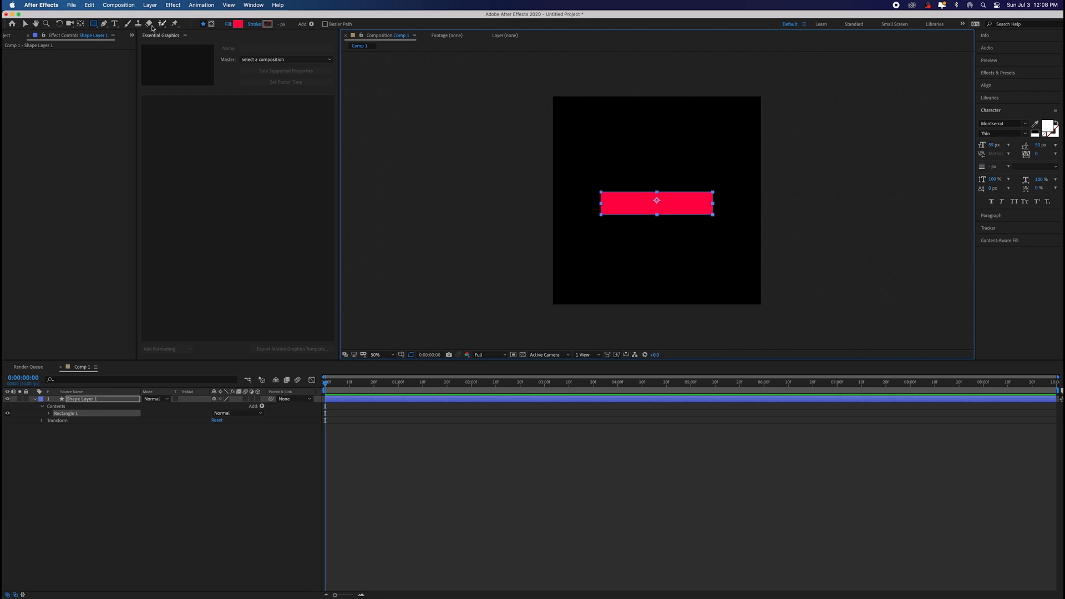
# Step: Move the shape layer's anchor point to the centre of the red rectangle
pyautogui.click(80, 24)
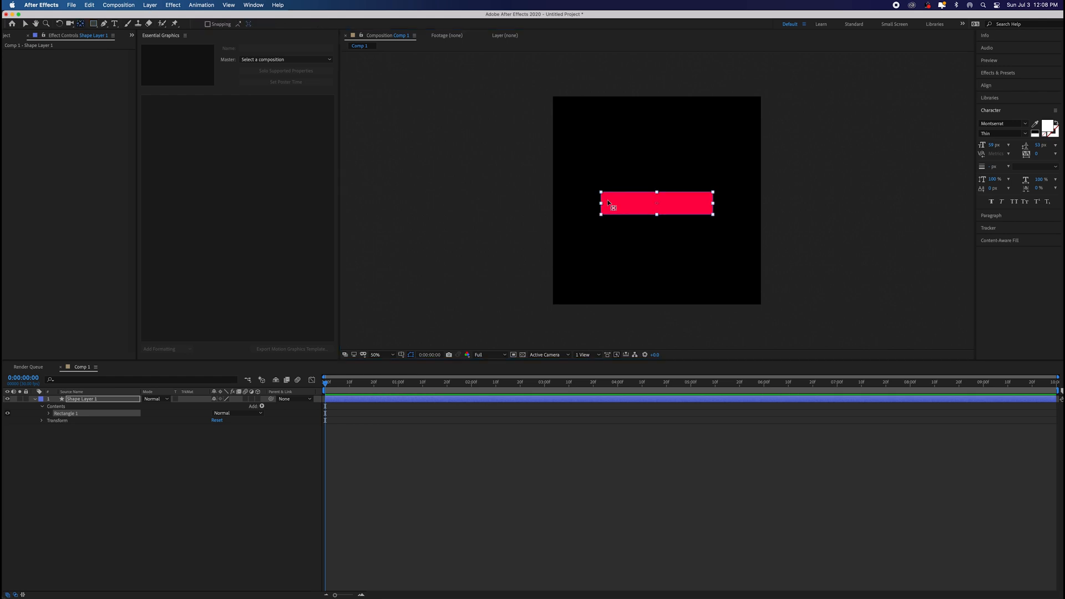
pyautogui.click(657, 204)
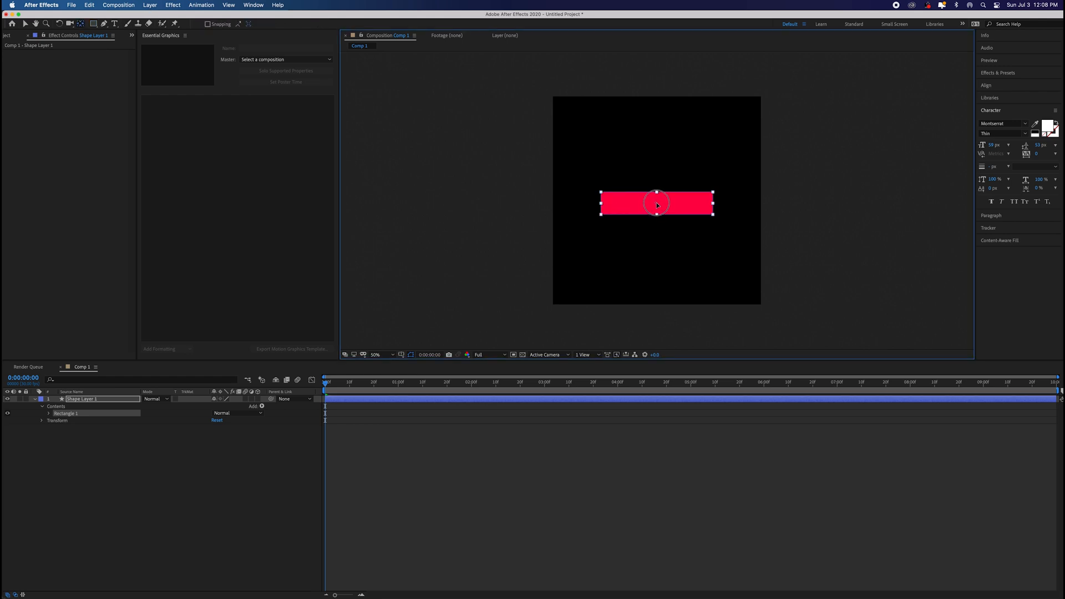
pyautogui.press('v')
pyautogui.click(542, 209)
pyautogui.click(638, 207)
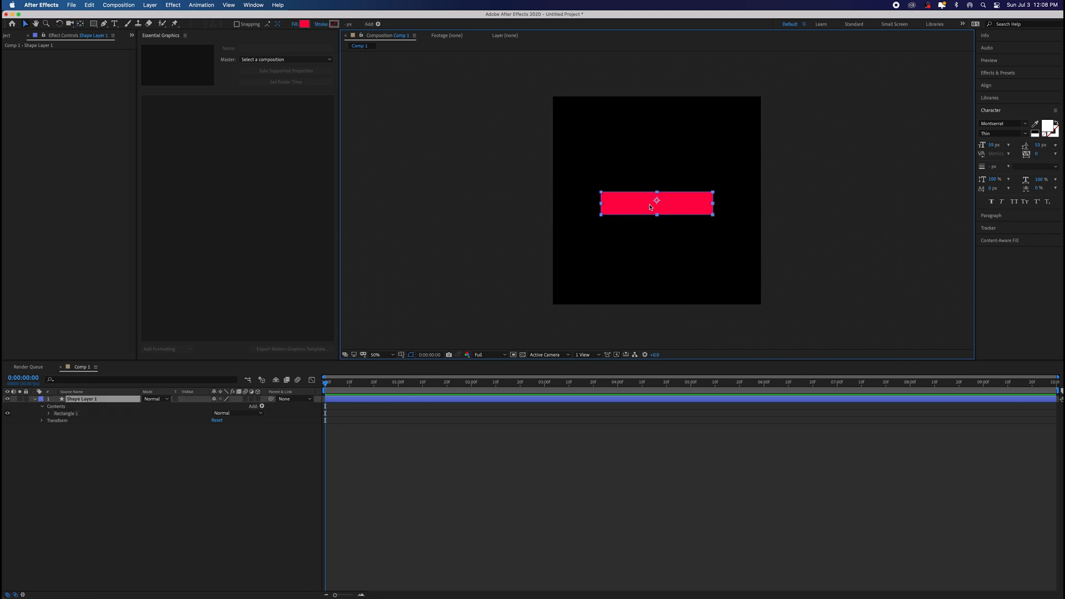
pyautogui.press('y')
pyautogui.click(656, 202)
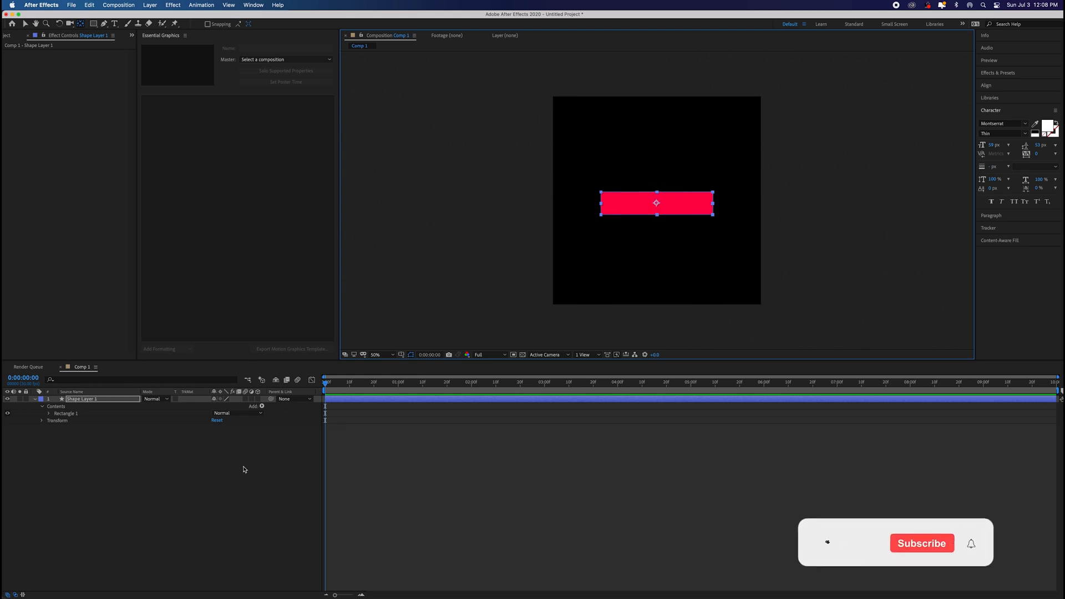
# Step: Enable position keyframing for the rectangle at the start and move it out of frame past the composition's left edge
pyautogui.click(338, 408)
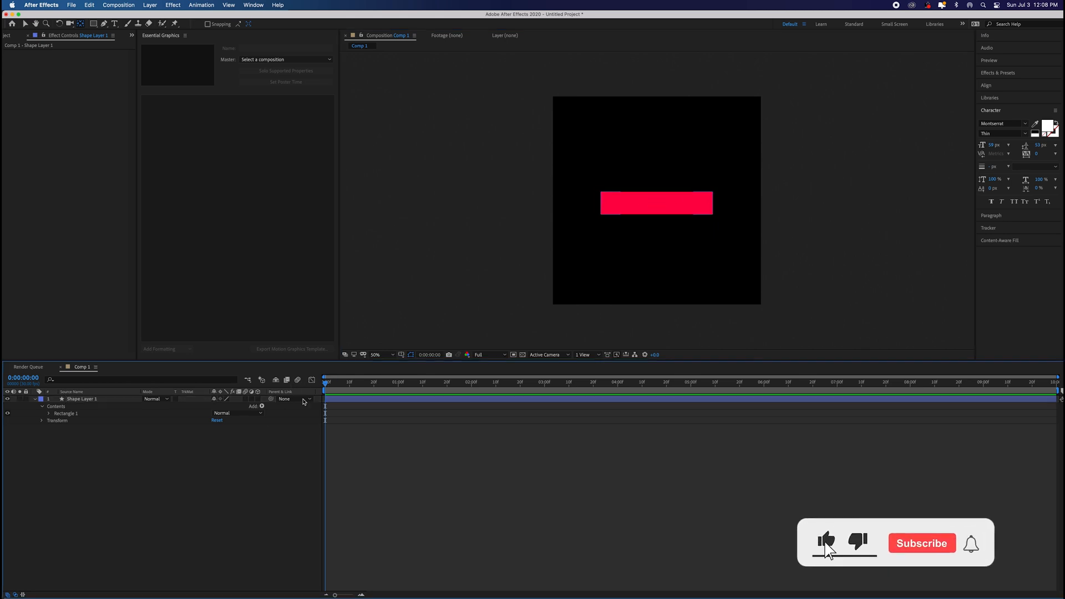
pyautogui.click(334, 398)
pyautogui.press('v')
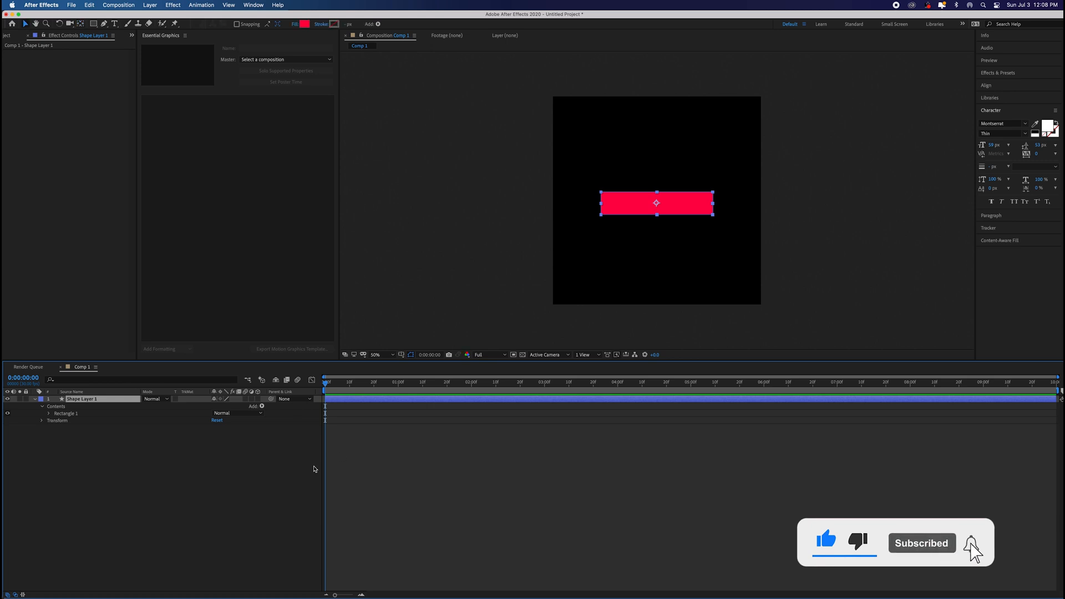
pyautogui.press('p')
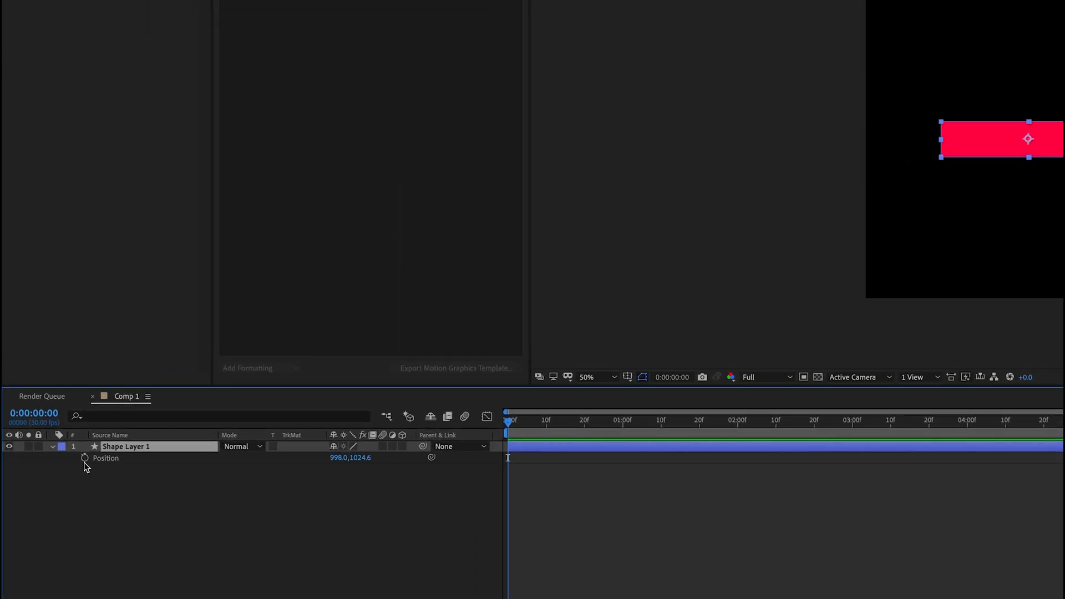
pyautogui.press('s')
pyautogui.press('p')
pyautogui.click(84, 457)
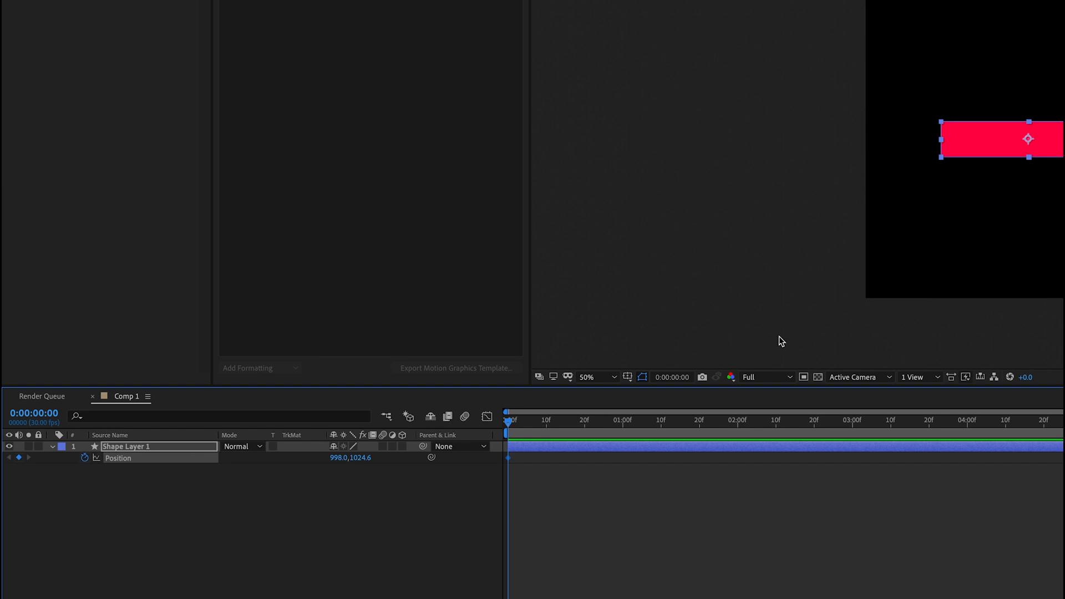
pyautogui.moveTo(1041, 150); pyautogui.dragTo(897, 159)
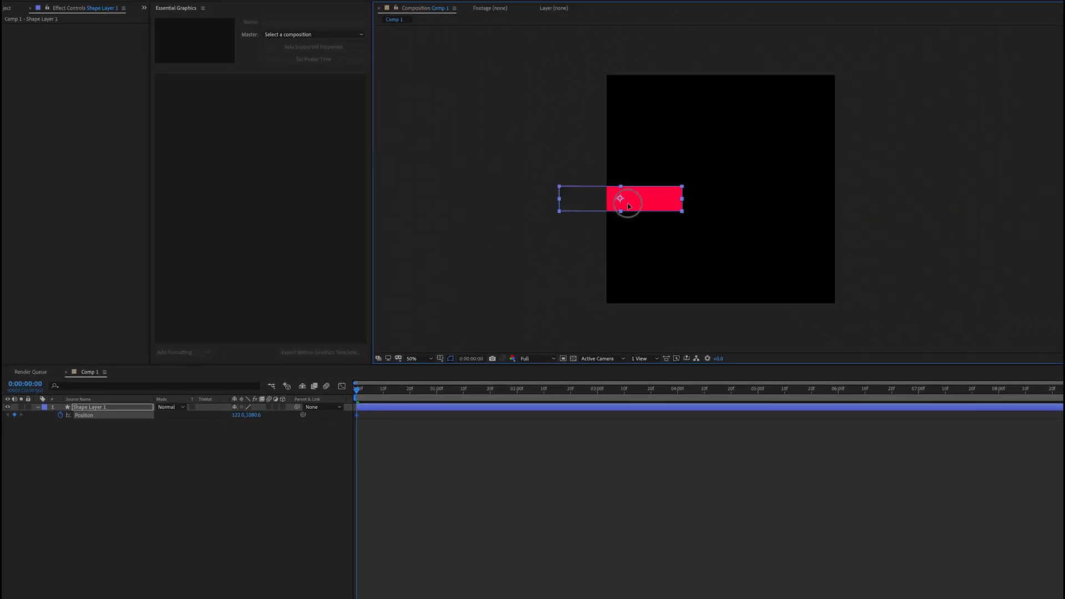
pyautogui.moveTo(628, 205); pyautogui.dragTo(527, 217)
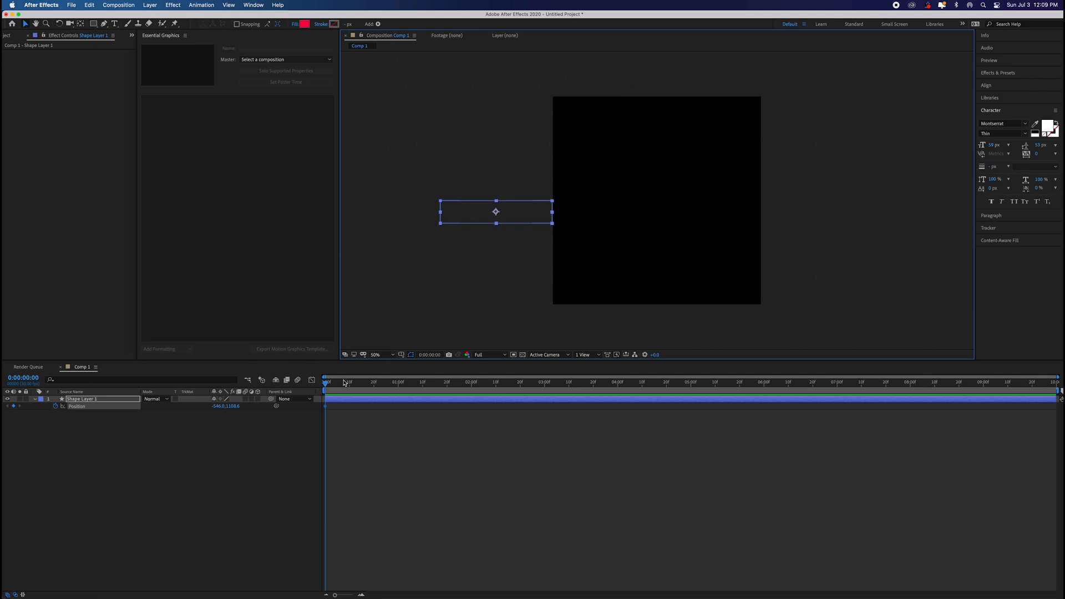
# Step: Add a second position keyframe at 0:00:00:10 by moving the rectangle horizontally back to the middle of the frame
pyautogui.click(350, 388)
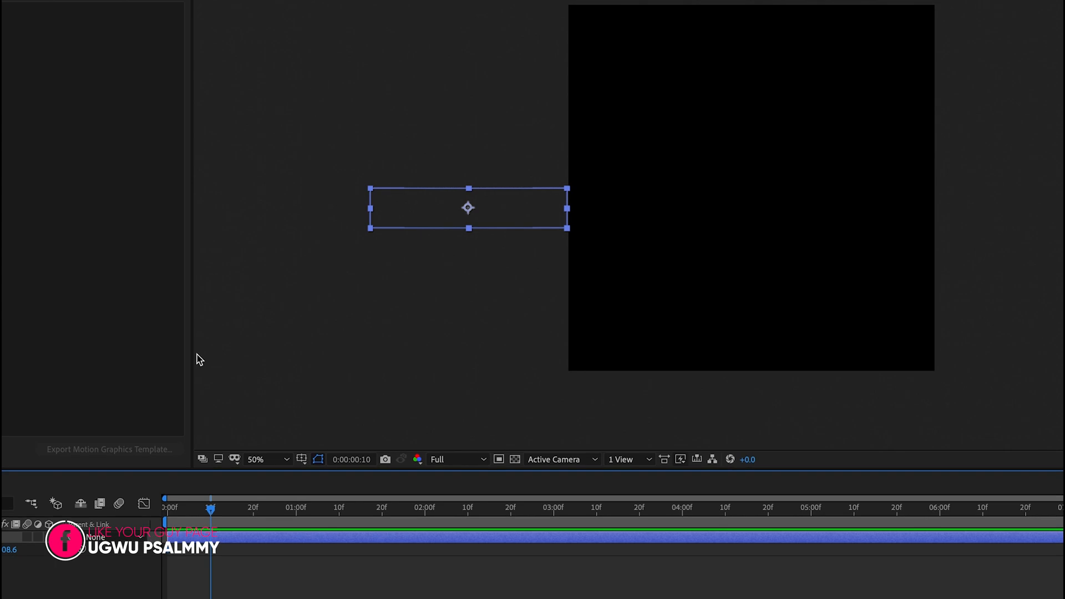
pyautogui.moveTo(389, 224); pyautogui.dragTo(686, 202)
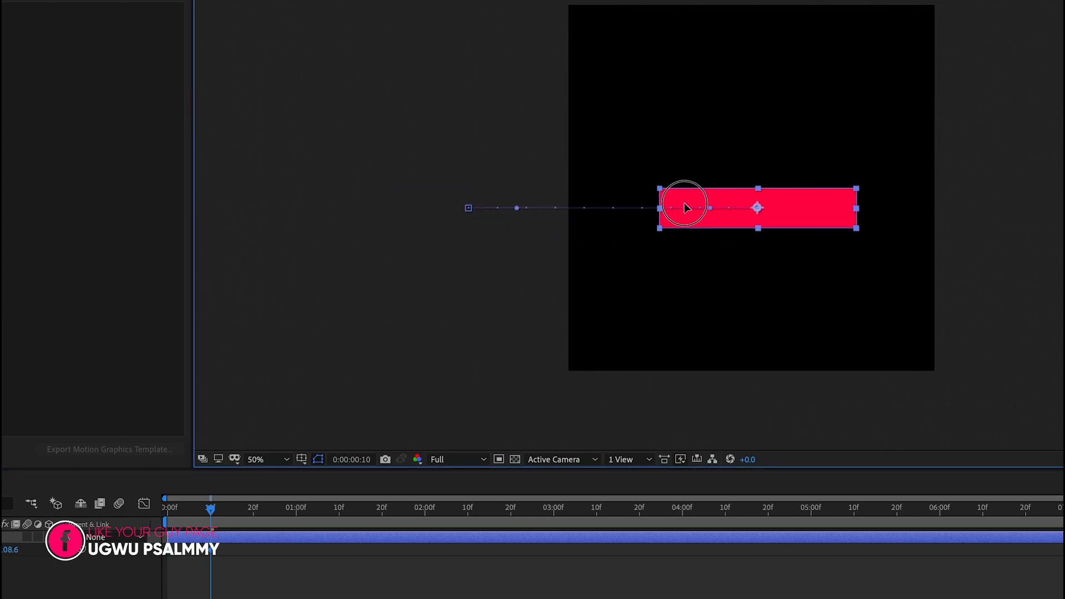
pyautogui.click(192, 546)
# Step: Play the rectangle's slide-in from the start twice, with the timeline magnified and at its wider scale
pyautogui.press('=')
pyautogui.press('=')
pyautogui.press('=')
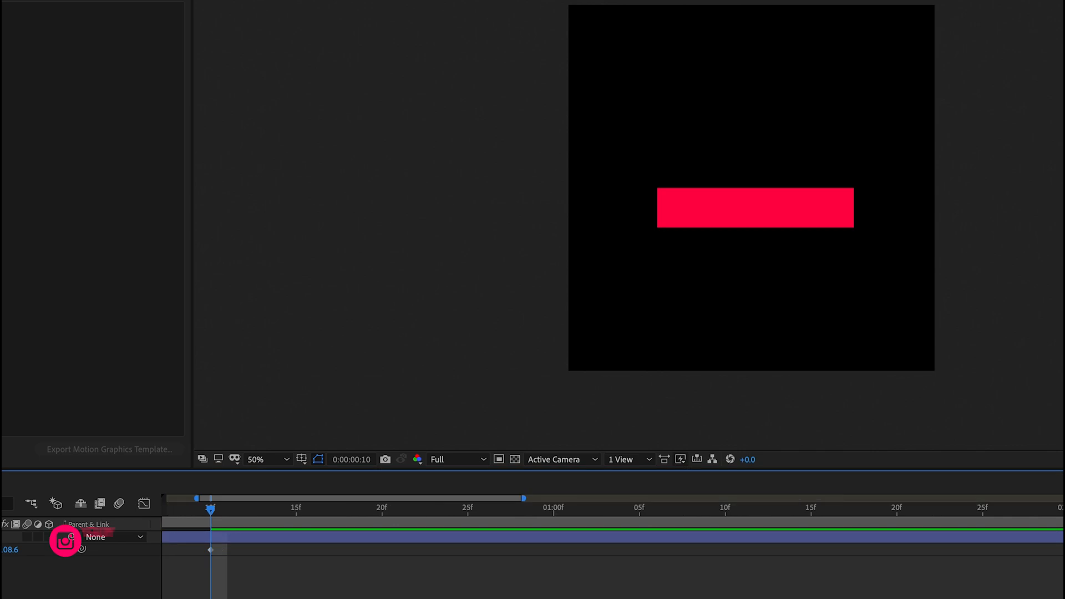
pyautogui.moveTo(182, 509); pyautogui.dragTo(21, 541)
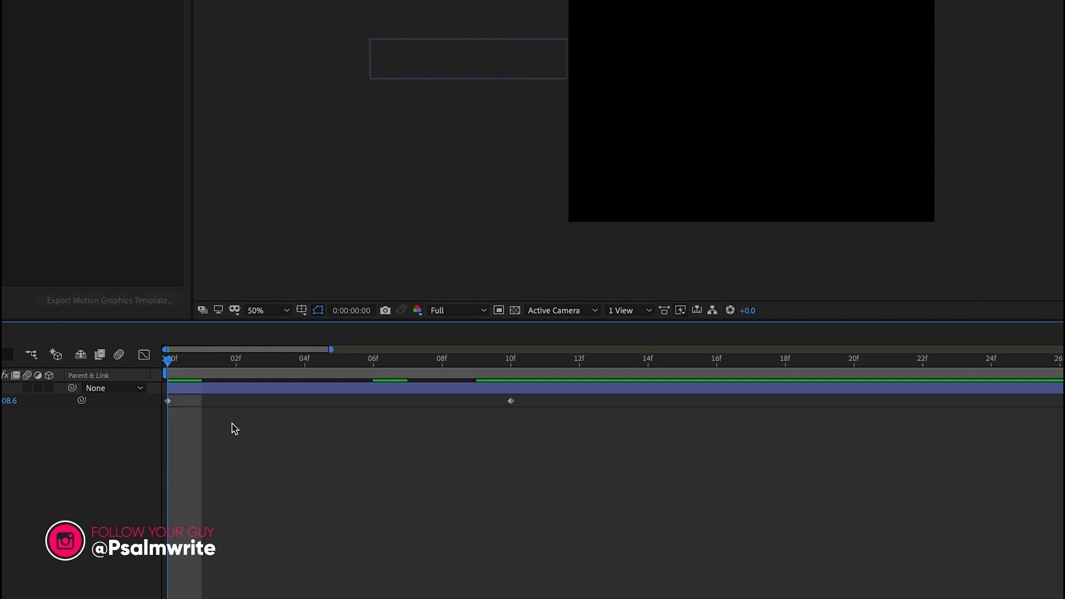
pyautogui.press('space')
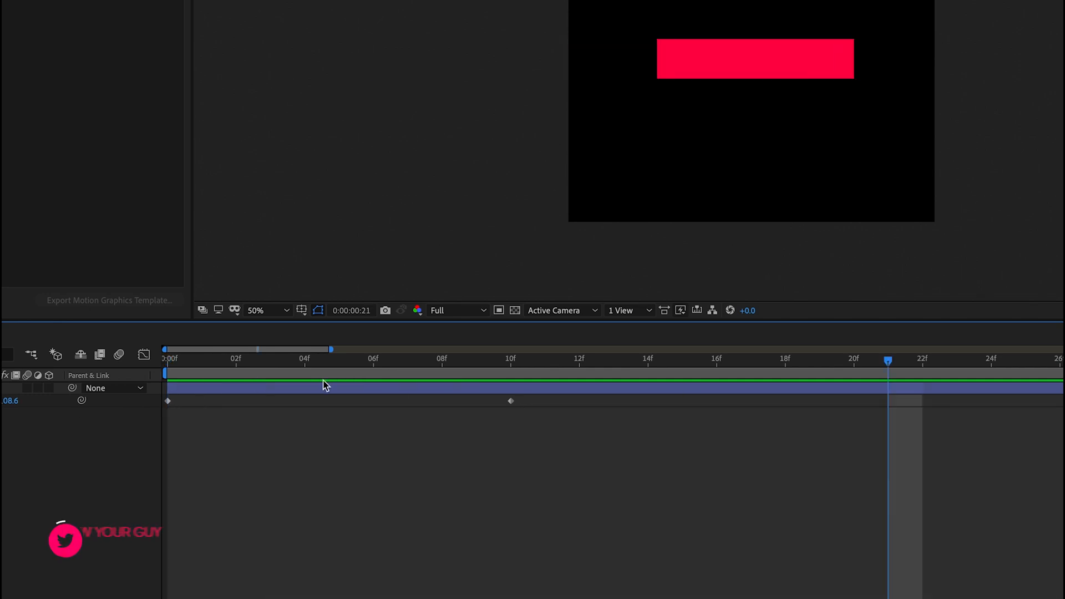
pyautogui.press('-')
pyautogui.press('-')
pyautogui.press('-')
pyautogui.press('-')
pyautogui.click(170, 363)
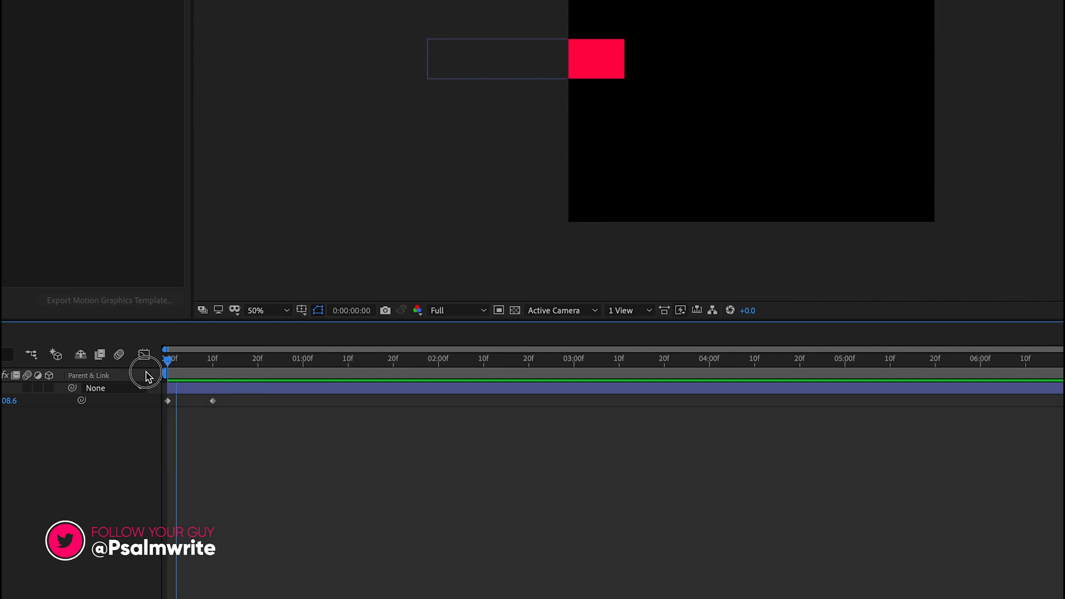
pyautogui.press('space')
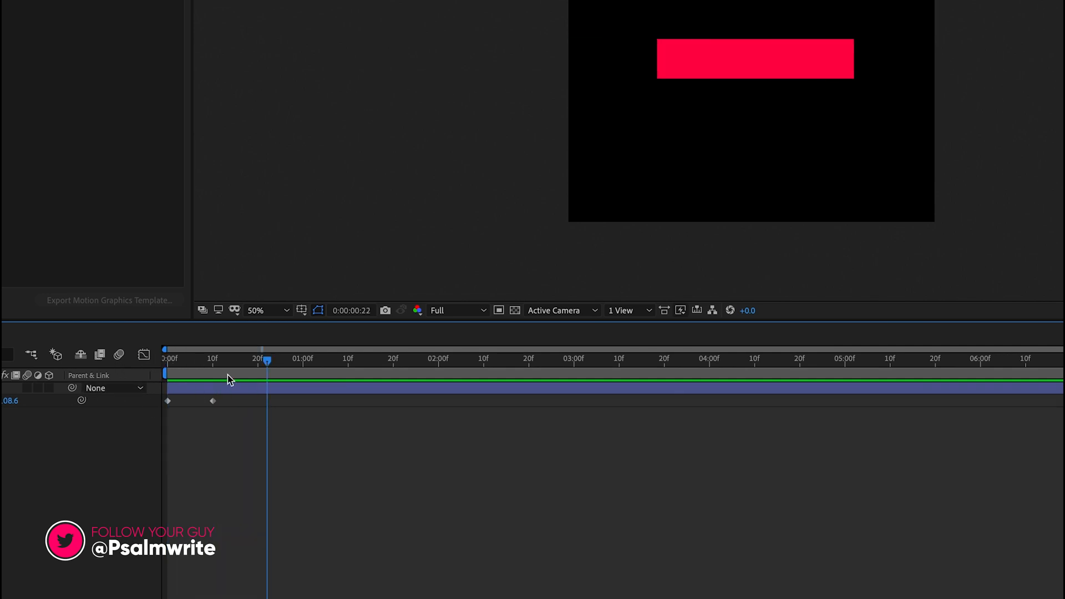
# Step: Scrub from the start to 0:00:00:10 and examine the rectangle's two position keyframes and motion path
pyautogui.moveTo(188, 365); pyautogui.dragTo(138, 393)
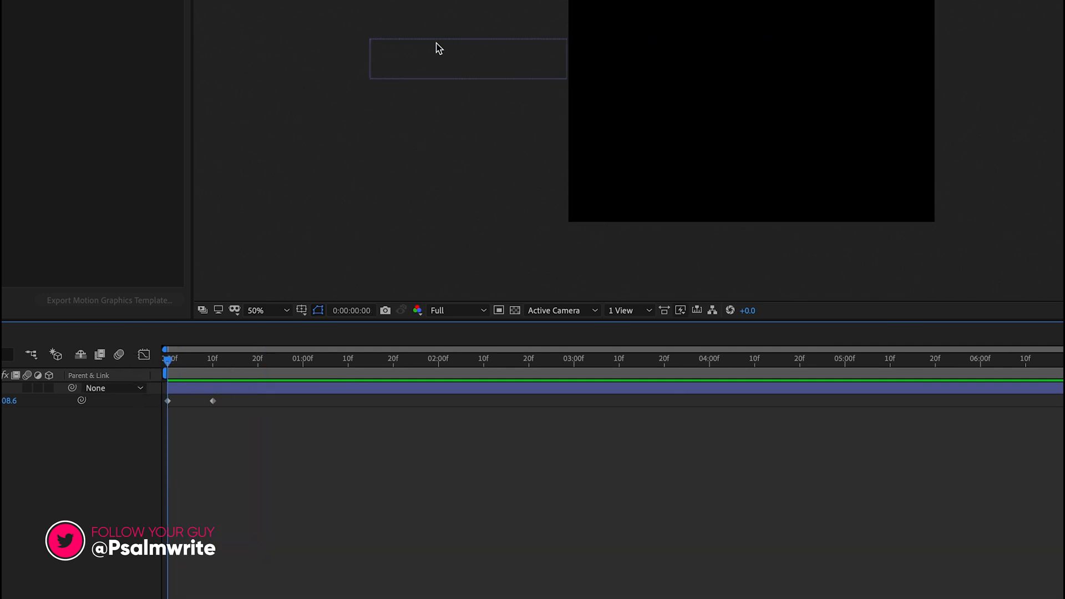
pyautogui.click(198, 365)
pyautogui.moveTo(198, 365); pyautogui.dragTo(213, 362)
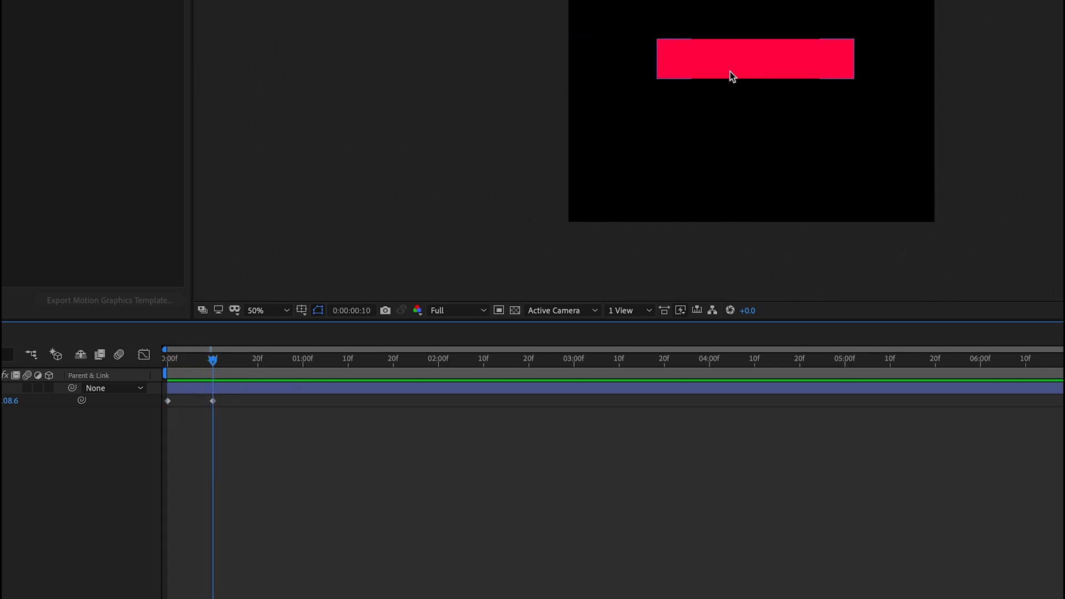
pyautogui.click(147, 404)
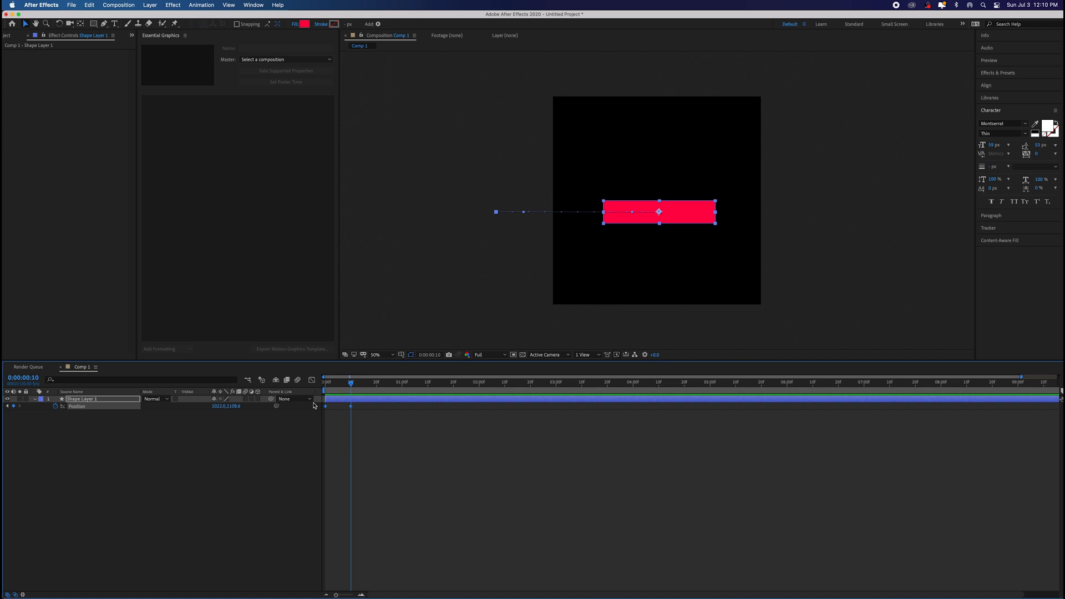
pyautogui.click(205, 457)
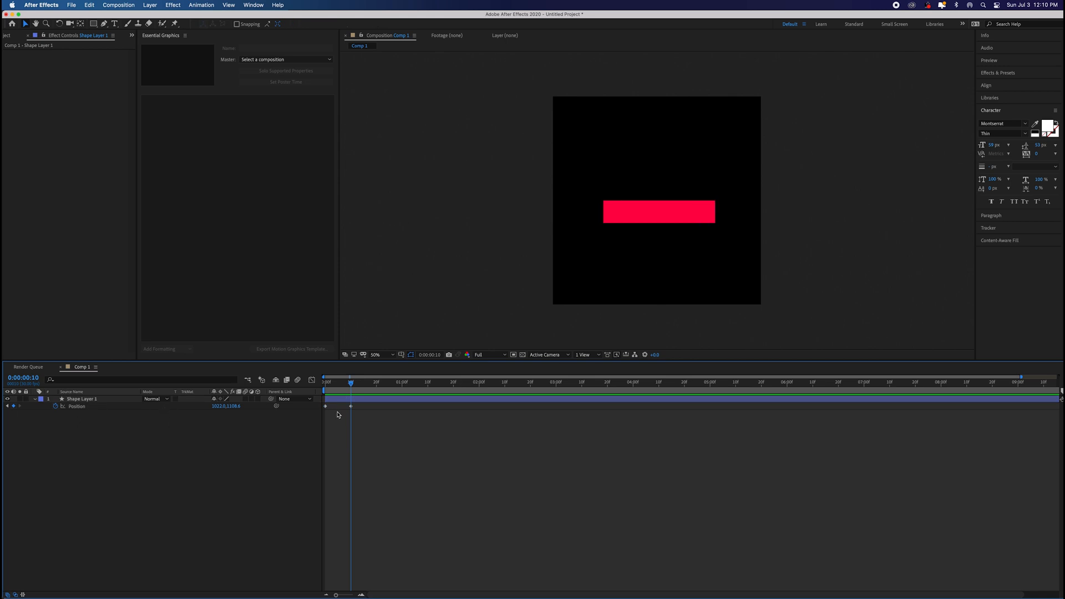
pyautogui.moveTo(371, 405); pyautogui.dragTo(322, 412)
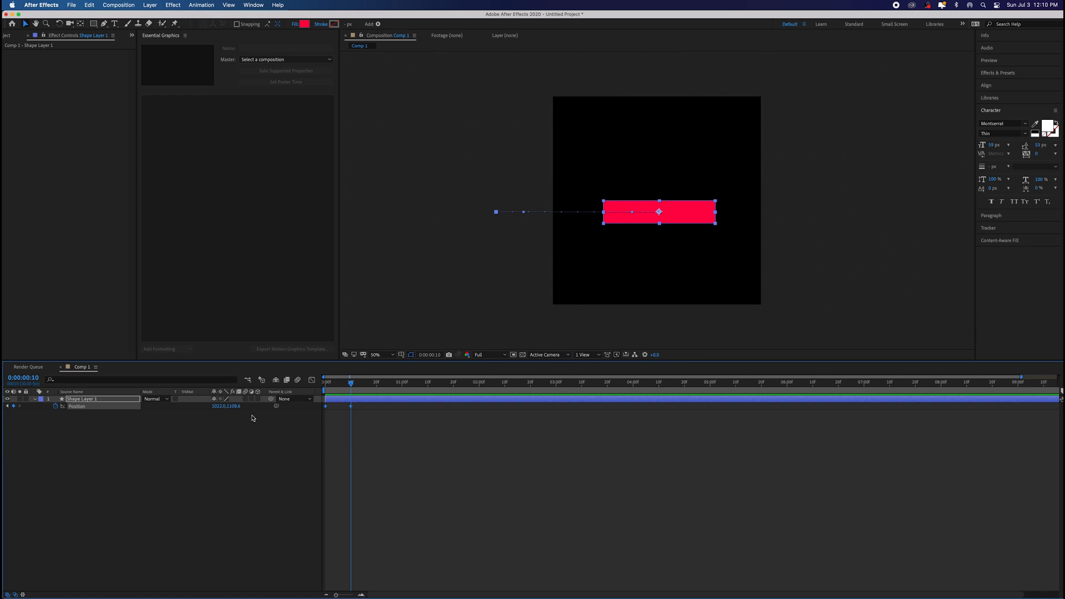
pyautogui.click(248, 527)
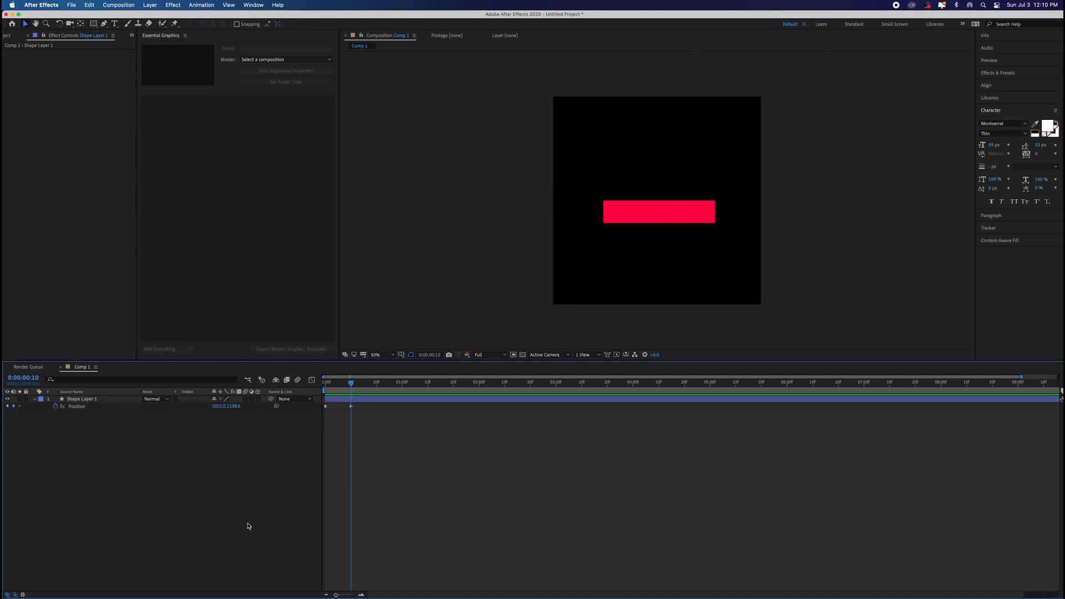